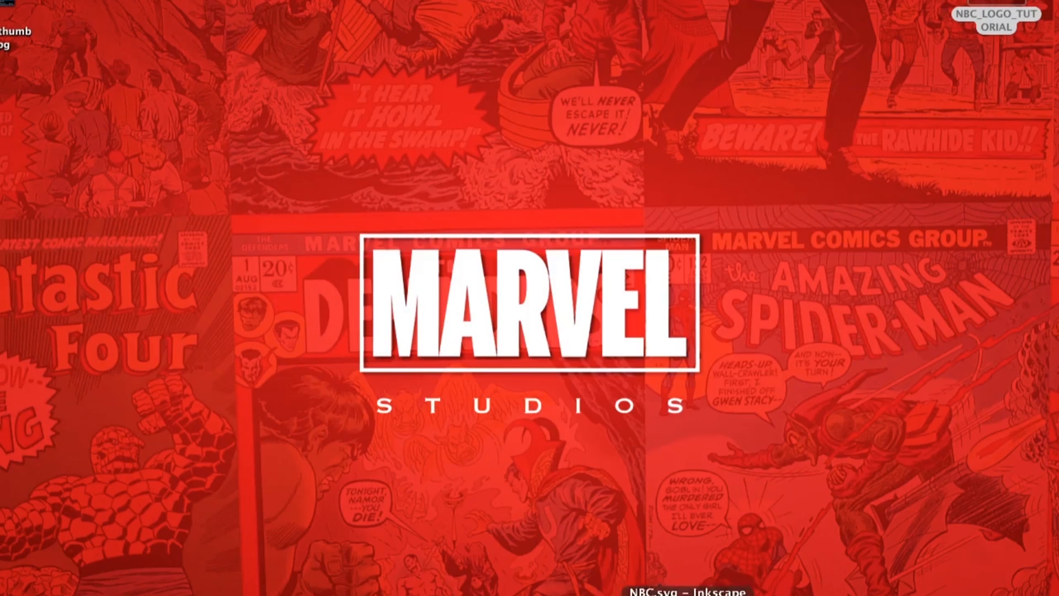
# - Look through the recent design tips and tutorials on the Cutcorner Studio blog page, and minimize the browser
pyautogui.click(658, 594)
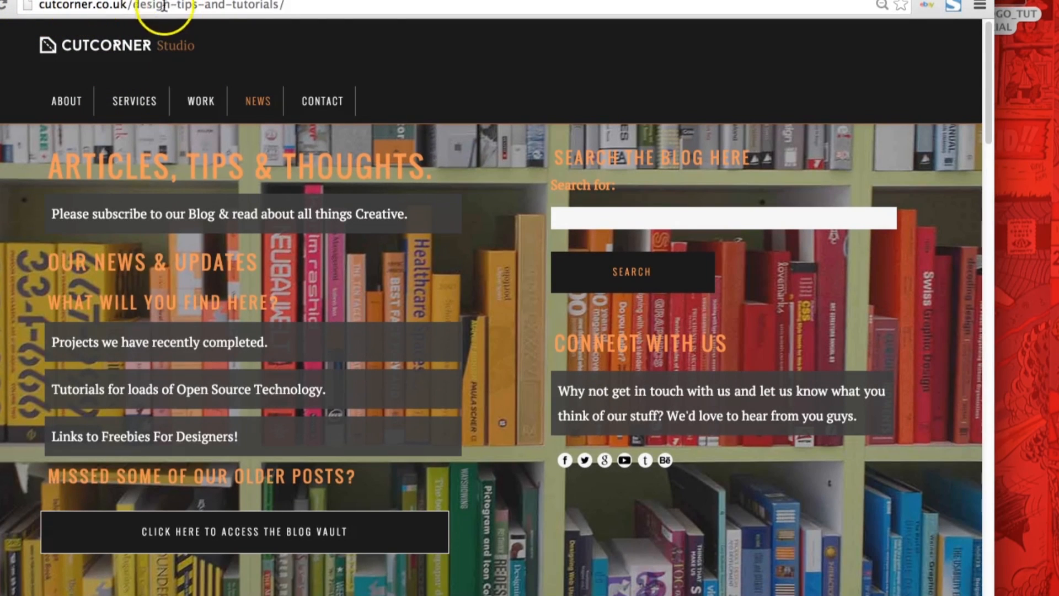
pyautogui.click(568, 214)
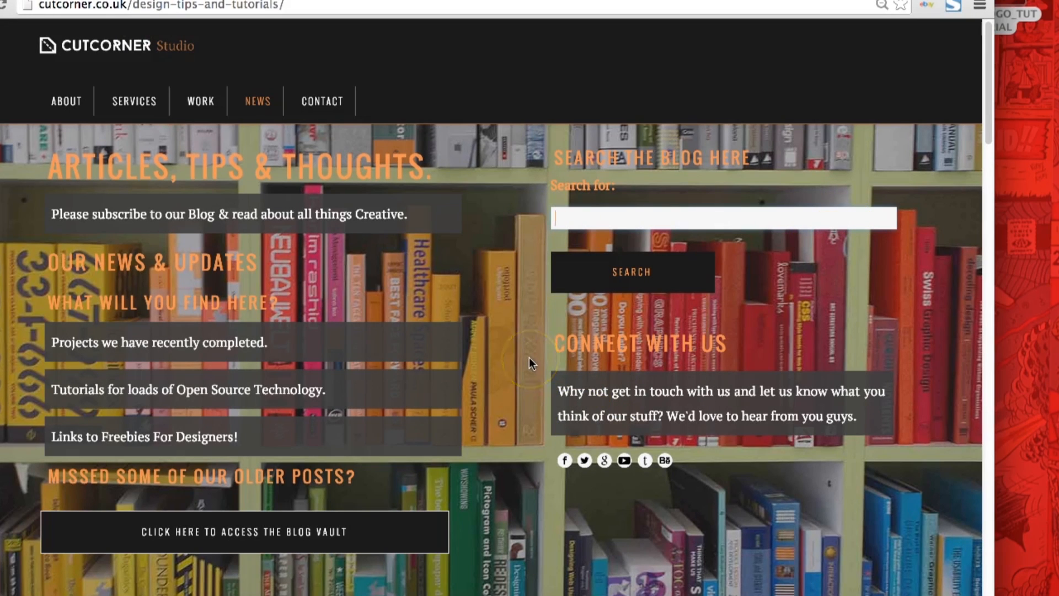
pyautogui.scroll(-7, 529, 360)
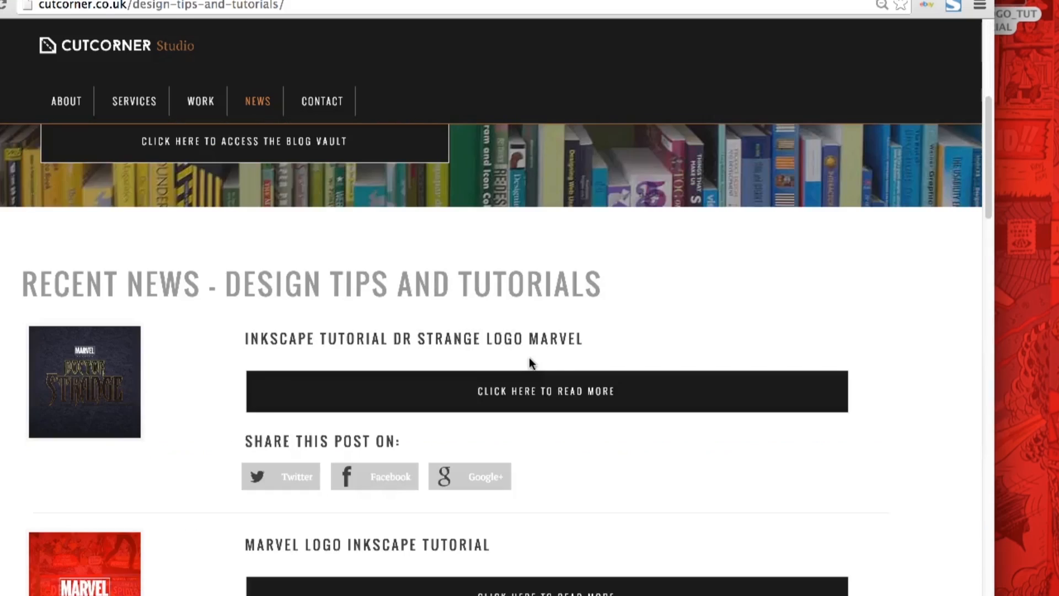
pyautogui.scroll(-3, 529, 362)
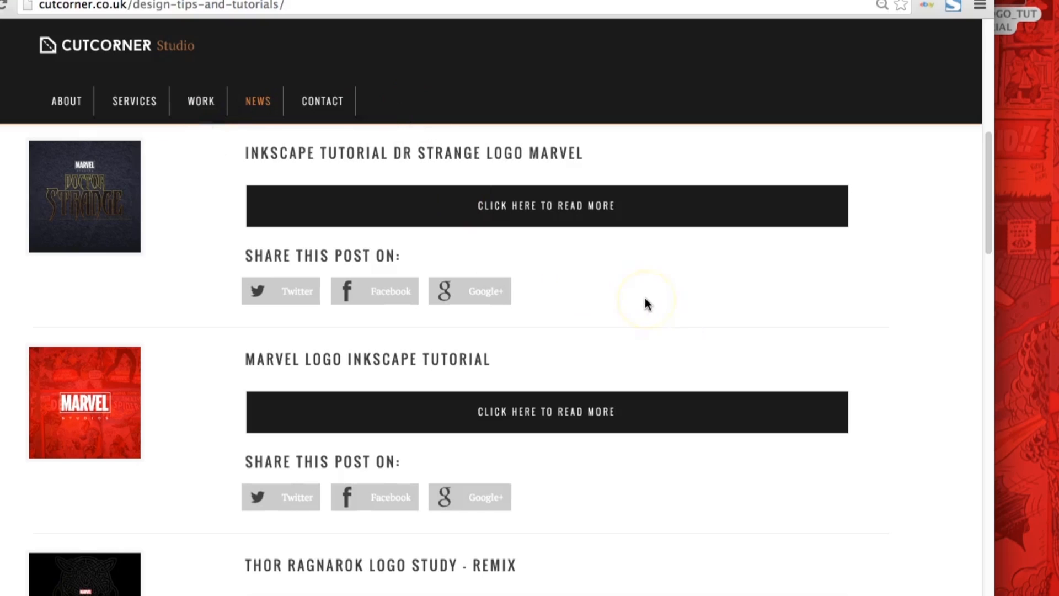
pyautogui.scroll(10, 664, 335)
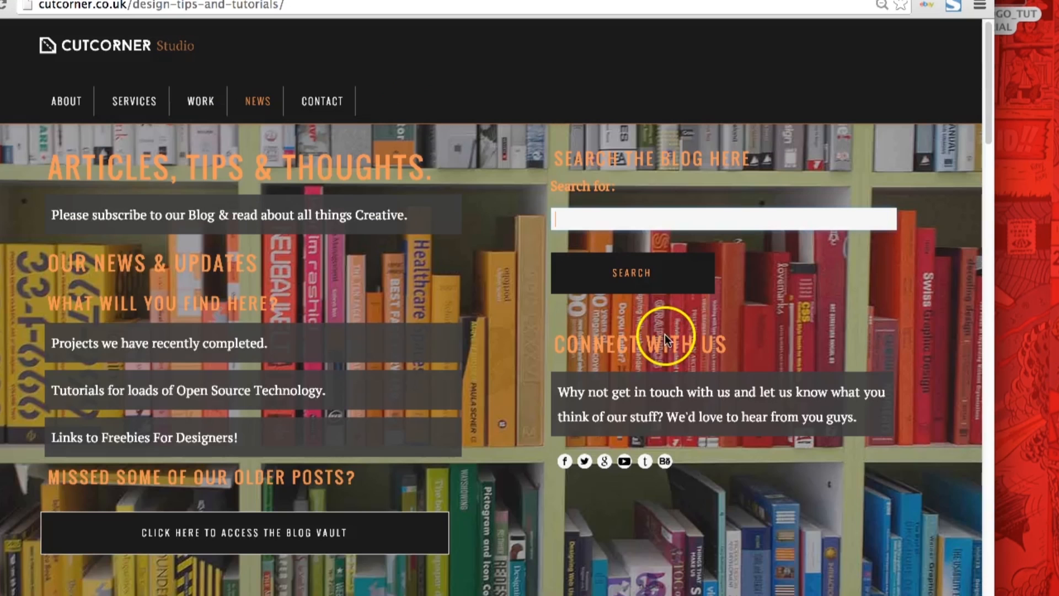
pyautogui.press('super+m')
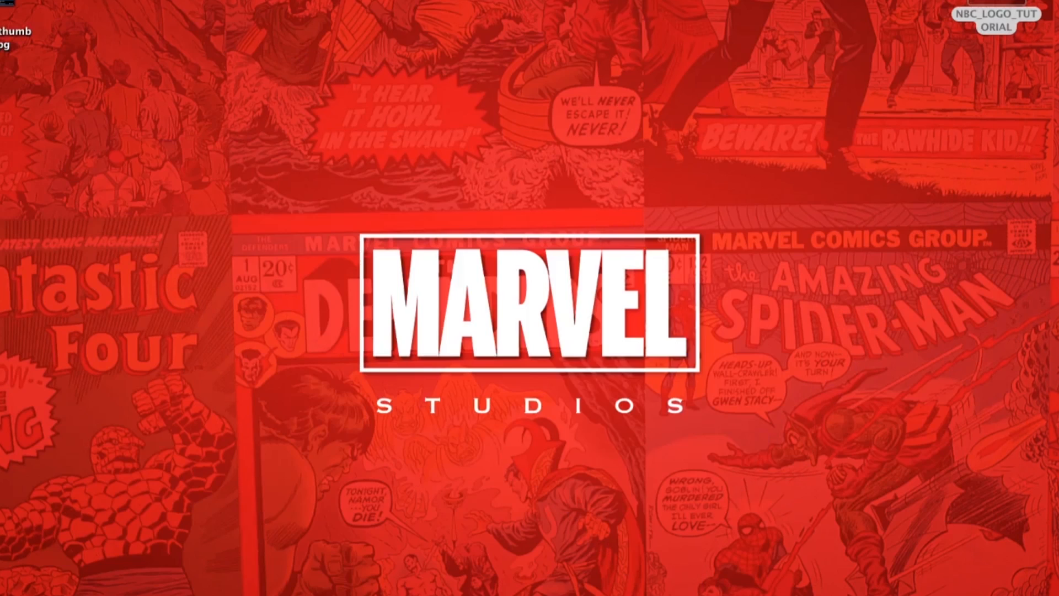
# - Open the NBC_LOGO_TUTORIAL folder and preview the NBC_logo.png and NBC.png images
pyautogui.doubleClick(996, 5)
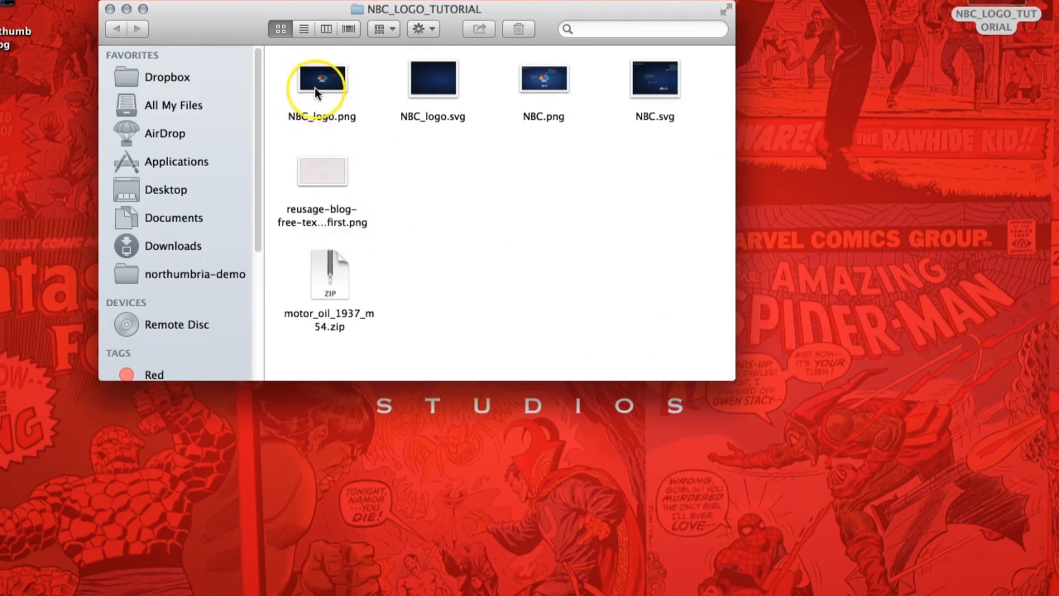
pyautogui.click(307, 107)
pyautogui.hotkey('alt', 'space')
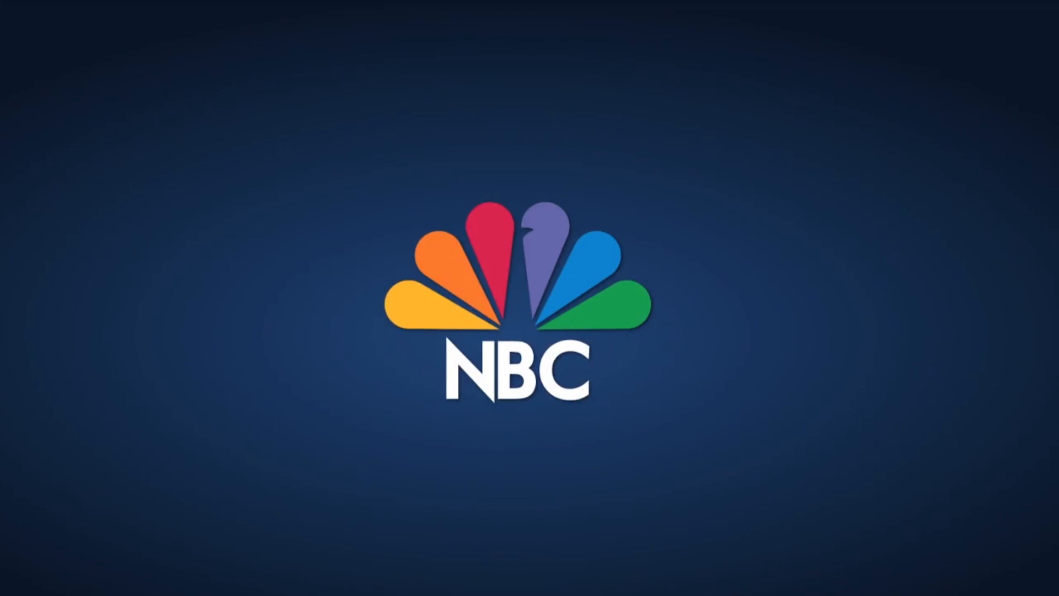
pyautogui.press('space')
pyautogui.click(446, 88)
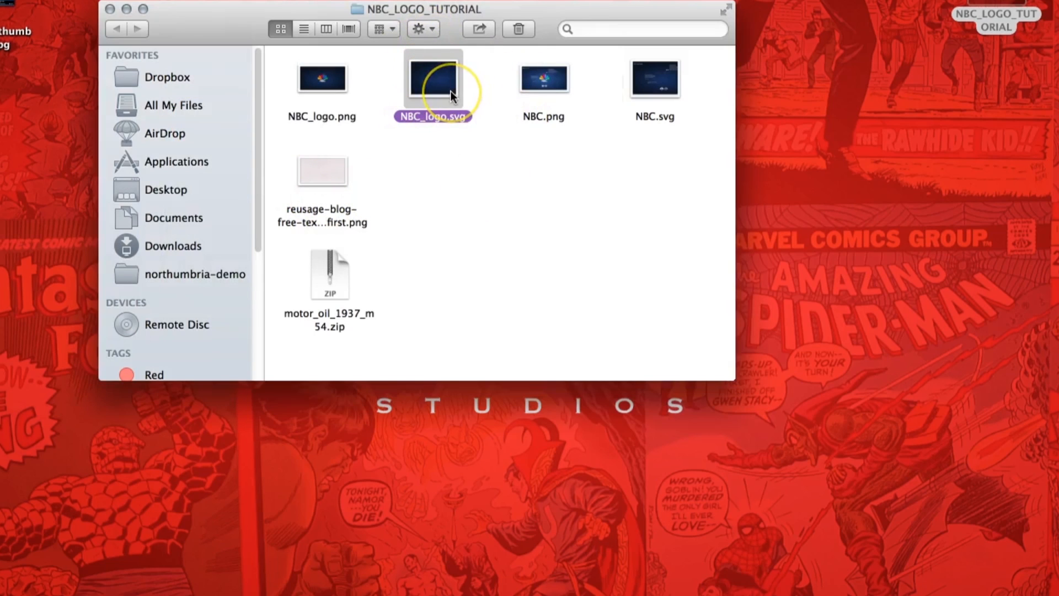
pyautogui.click(552, 84)
pyautogui.press('space')
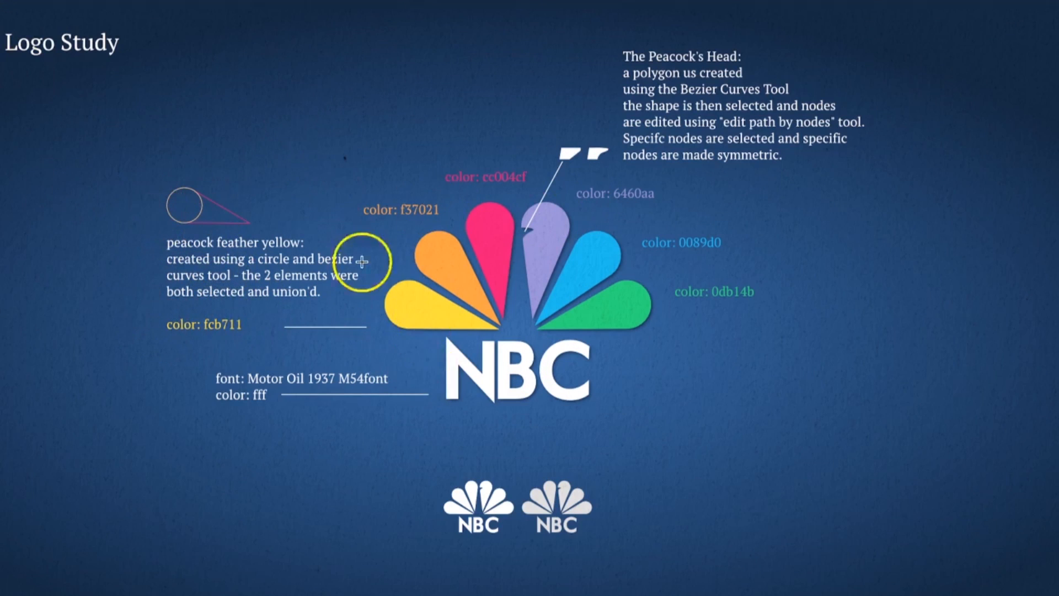
pyautogui.press('space')
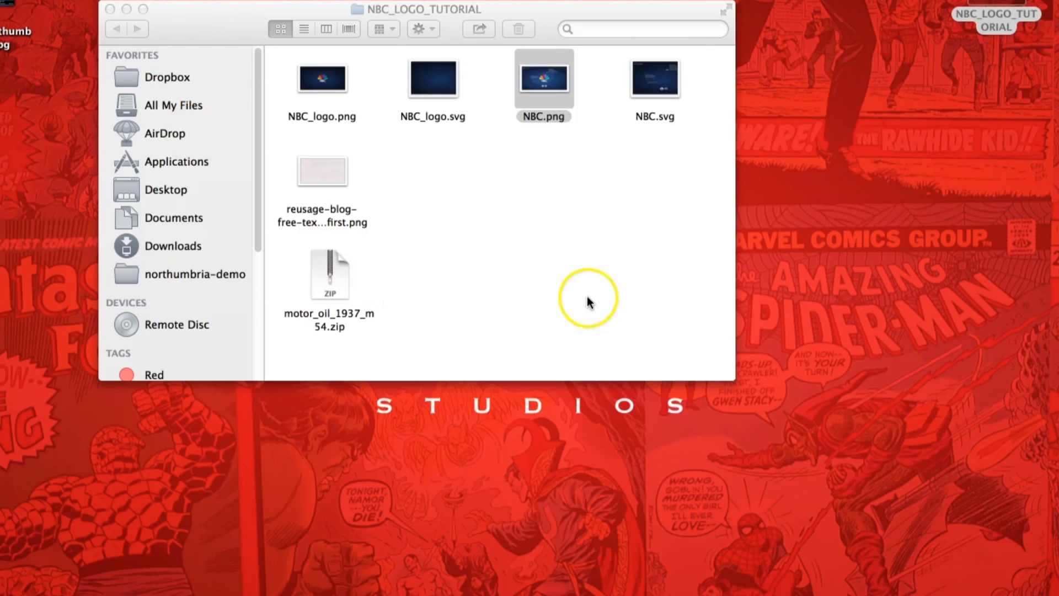
# - Move the texture PNG below NBC.svg and motor_oil_1937_m54.zip below NBC_logo.png, and close the folder
pyautogui.click(664, 91)
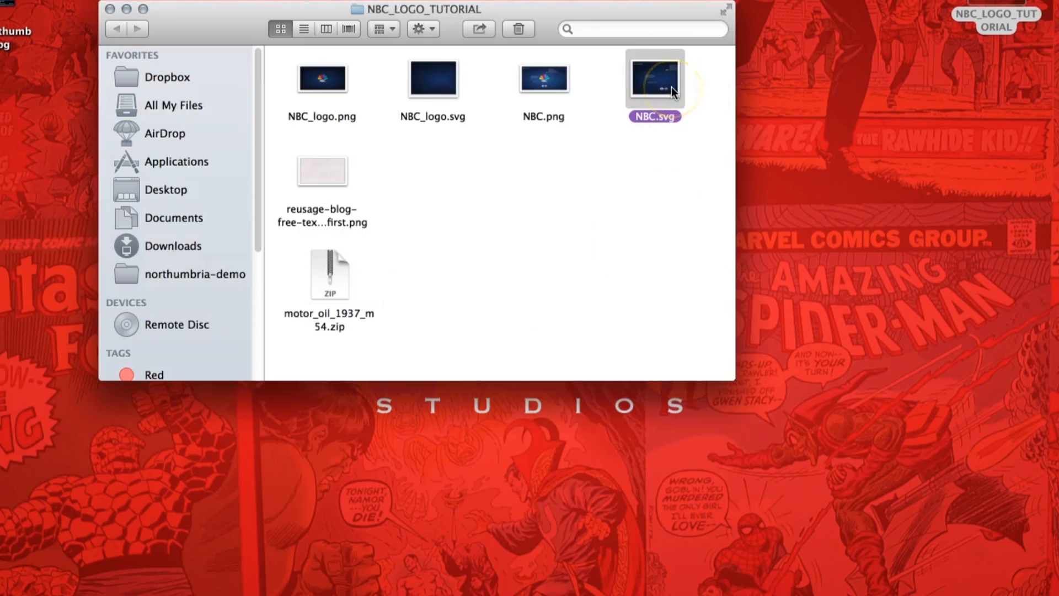
pyautogui.click(322, 173)
pyautogui.moveTo(328, 167); pyautogui.dragTo(644, 155)
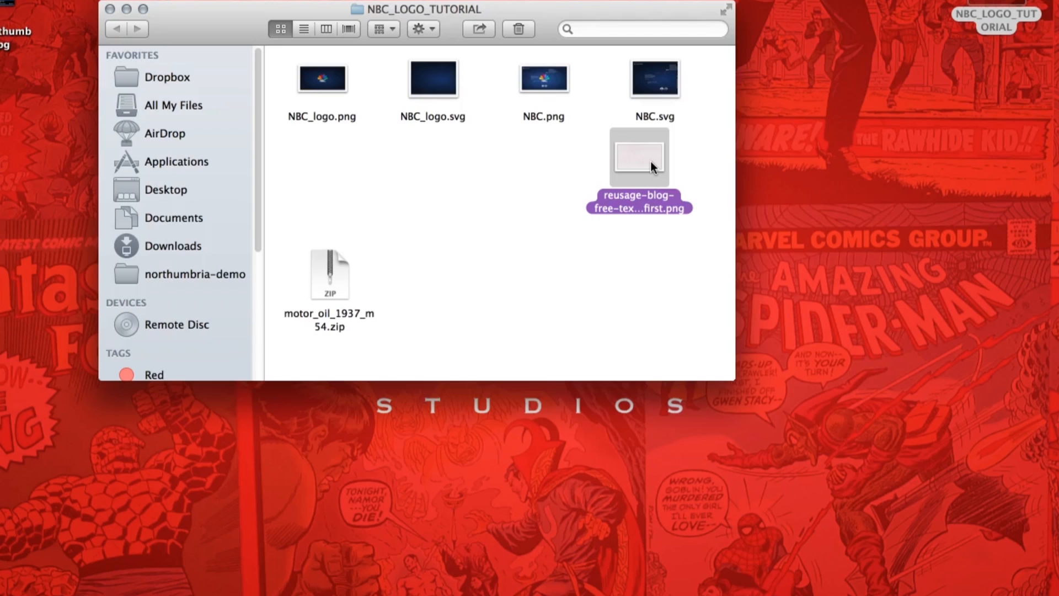
pyautogui.moveTo(329, 273); pyautogui.dragTo(323, 193)
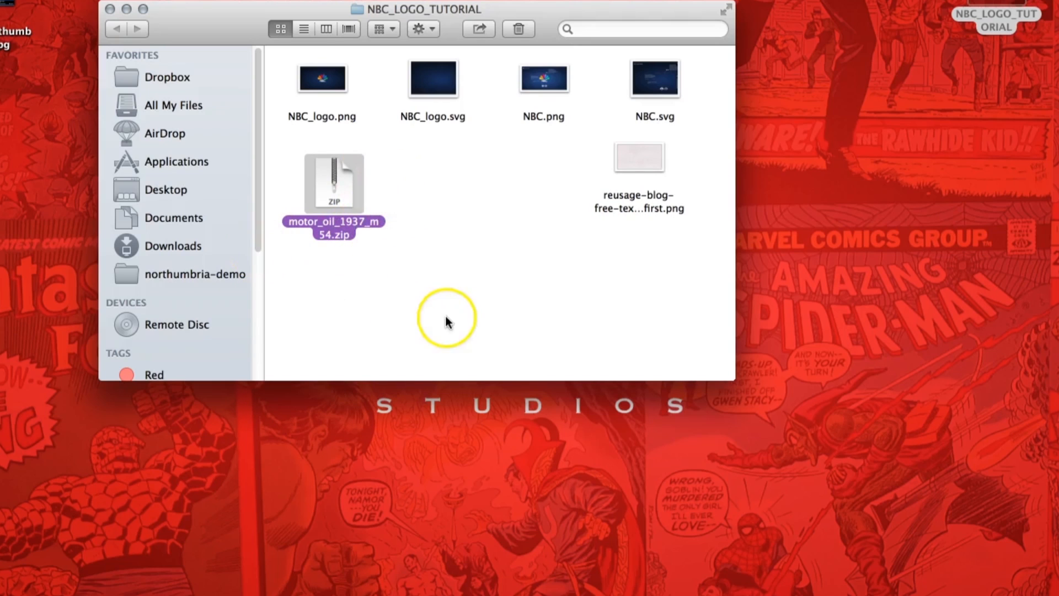
pyautogui.click(111, 8)
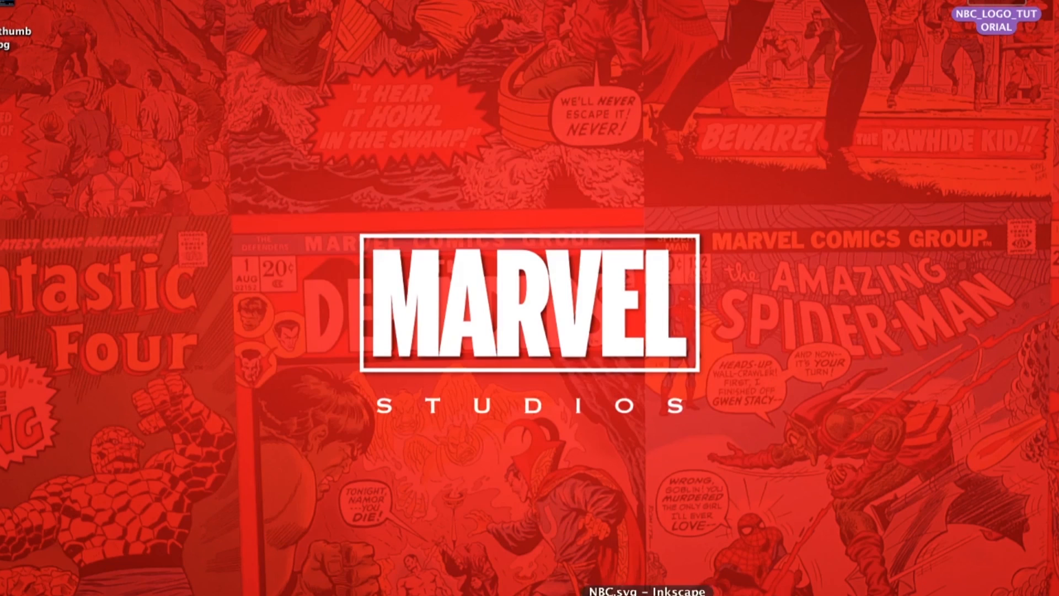
# - Switch to the NBC.svg document in Inkscape and show the page grid
pyautogui.click(648, 595)
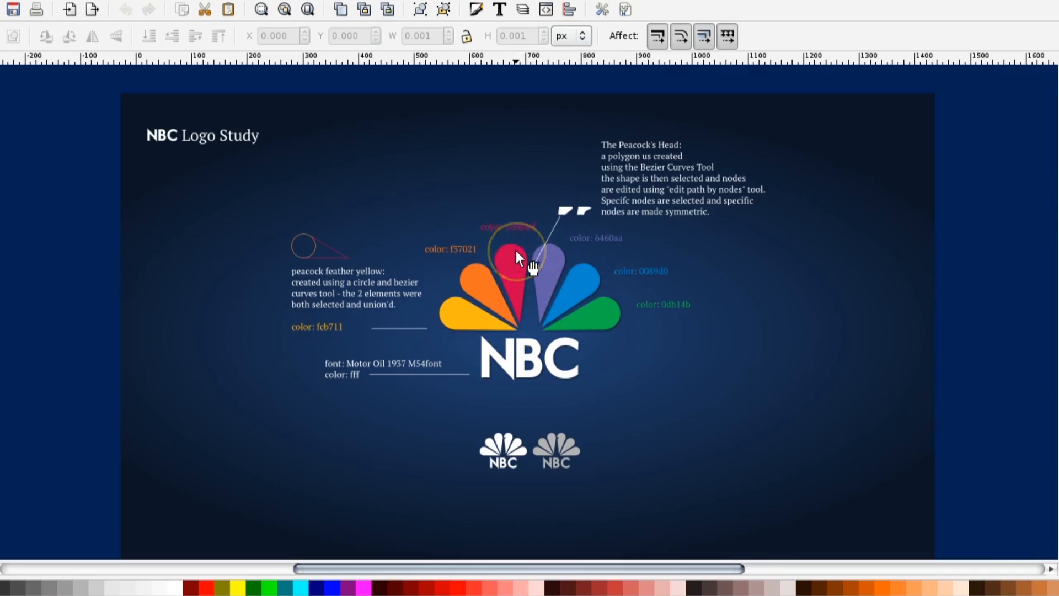
pyautogui.click(25, 0)
pyautogui.click(52, 51)
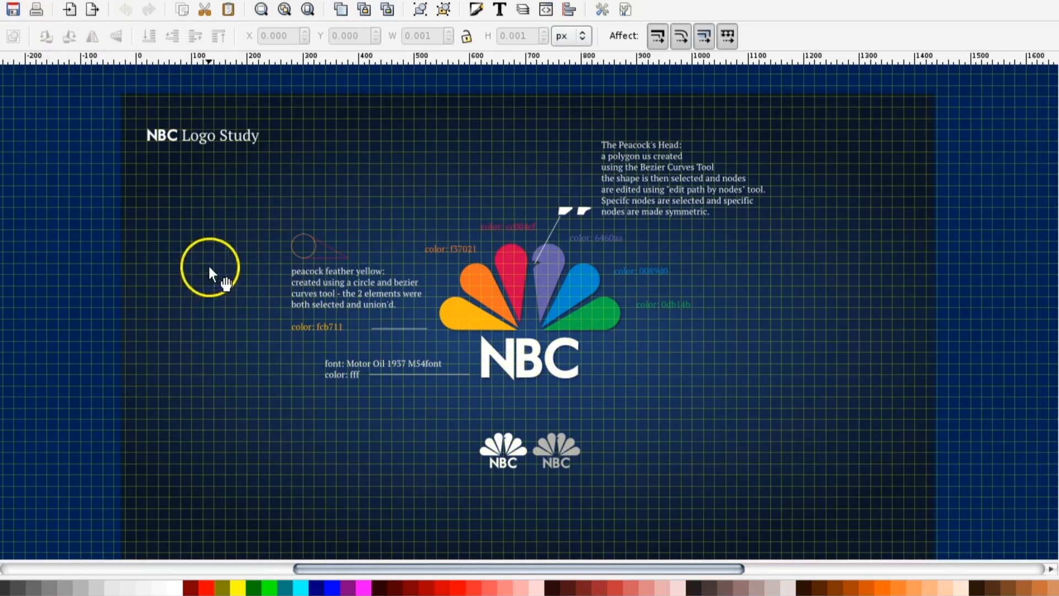
# - Draw a 100 by 100 px orange circle beside the peacock feather notes and lock its width-to-height ratio
pyautogui.press('e')
pyautogui.moveTo(169, 229); pyautogui.dragTo(226, 285)
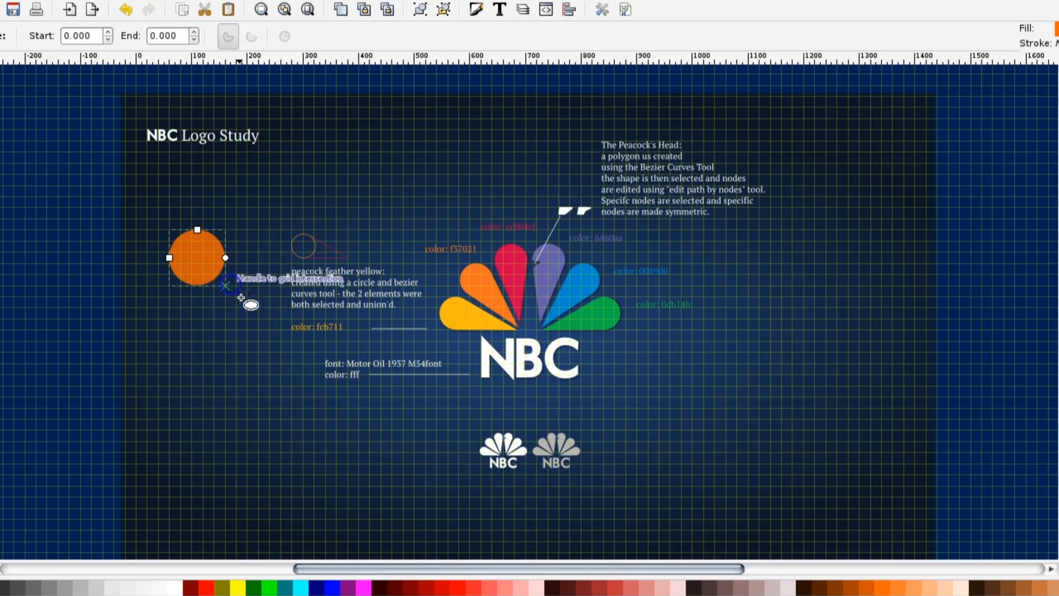
pyautogui.press('s')
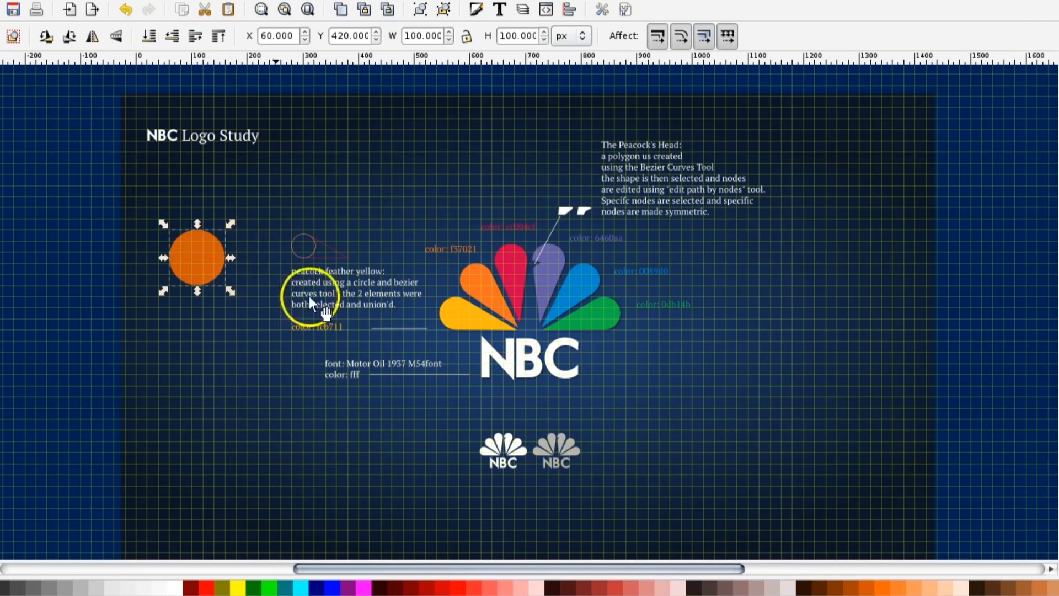
pyautogui.click(468, 38)
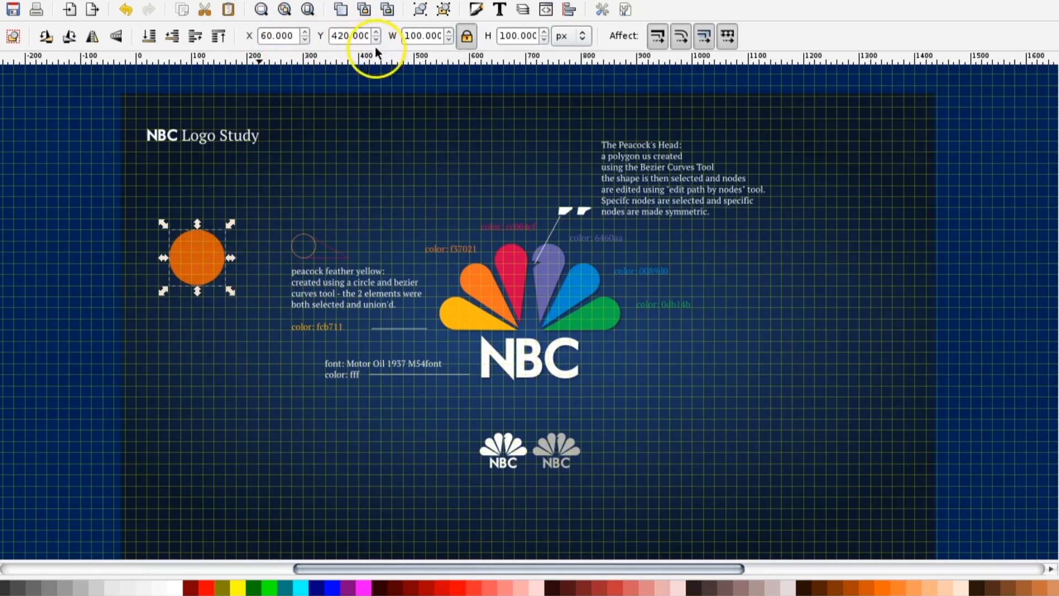
# - Centre the circle on a new horizontal guide by setting its Y to 409.3 px, and remove the spare horizontal guide below it
pyautogui.moveTo(51, 62); pyautogui.dragTo(155, 265)
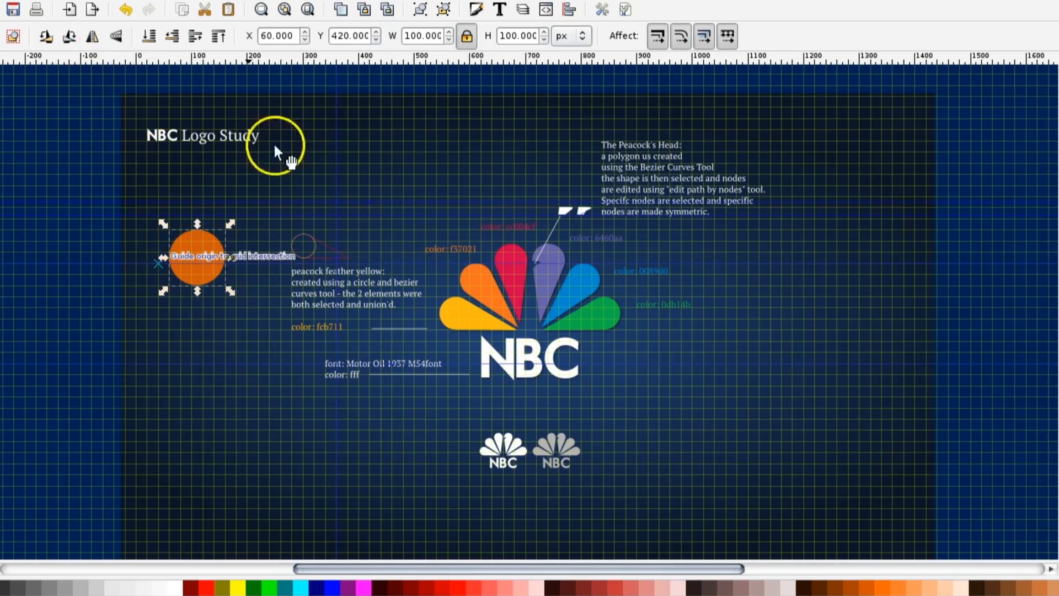
pyautogui.click(377, 40)
pyautogui.click(377, 40)
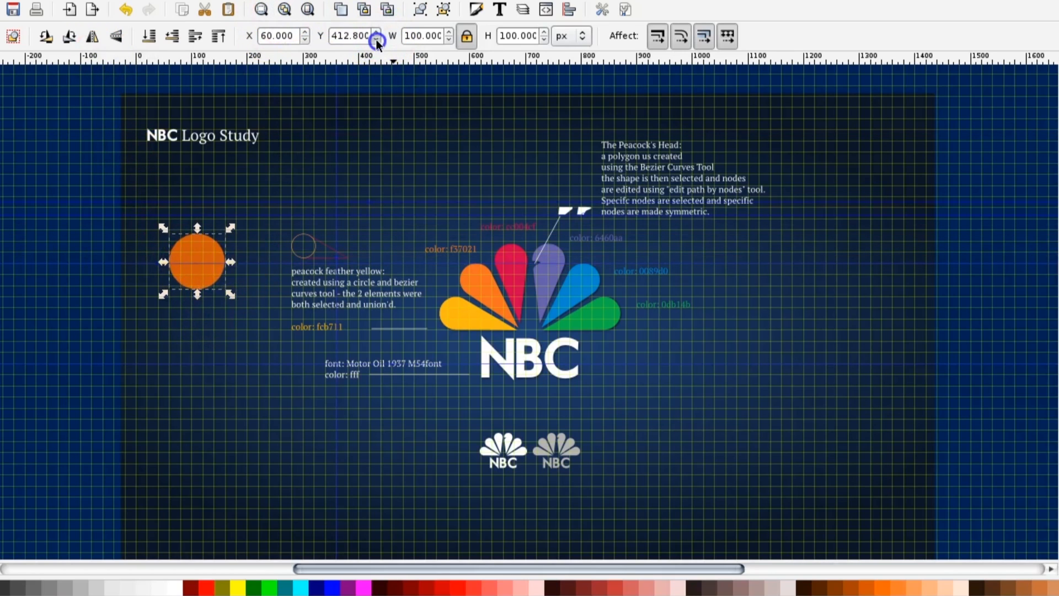
pyautogui.click(378, 33)
pyautogui.click(378, 33)
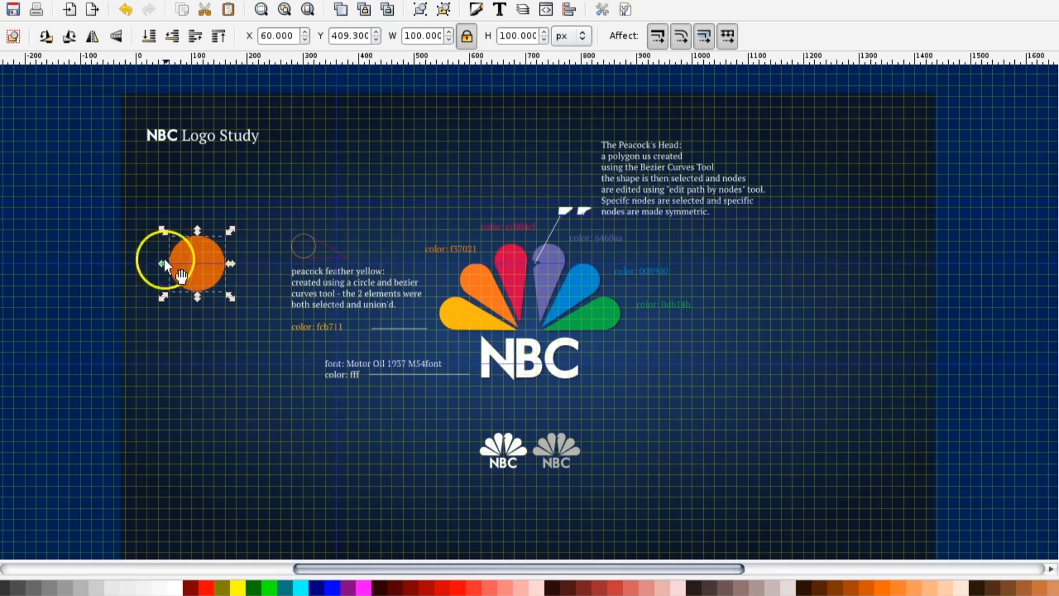
pyautogui.moveTo(193, 364); pyautogui.dragTo(205, 3)
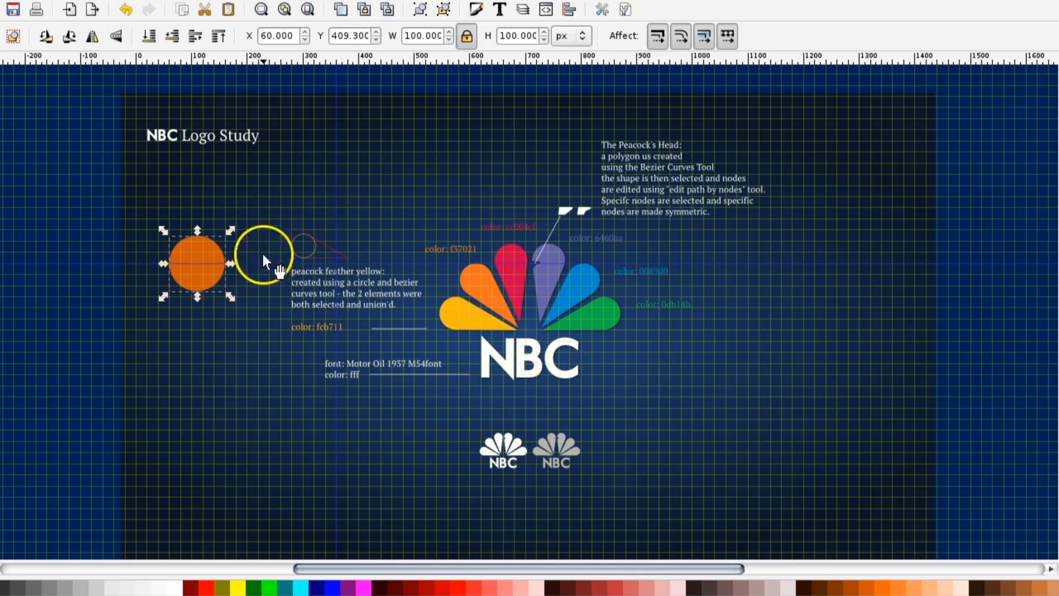
# - Add a vertical guide through the circle and centre the circle on it by setting its X to 70 px
pyautogui.moveTo(7, 279); pyautogui.dragTo(203, 285)
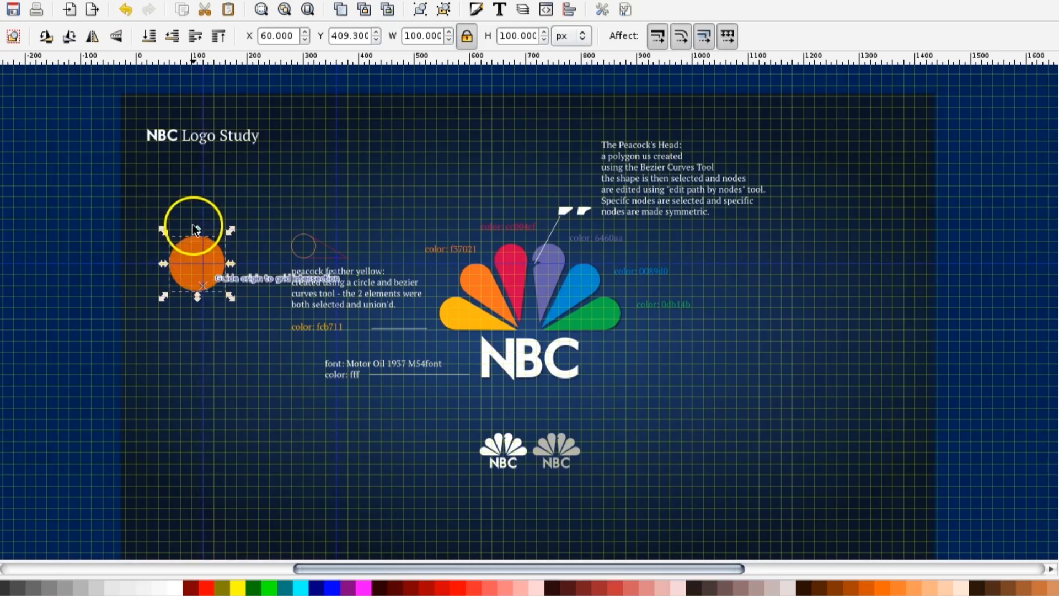
pyautogui.click(305, 32)
pyautogui.click(306, 32)
pyautogui.click(307, 32)
pyautogui.click(307, 32)
pyautogui.click(306, 32)
pyautogui.click(306, 32)
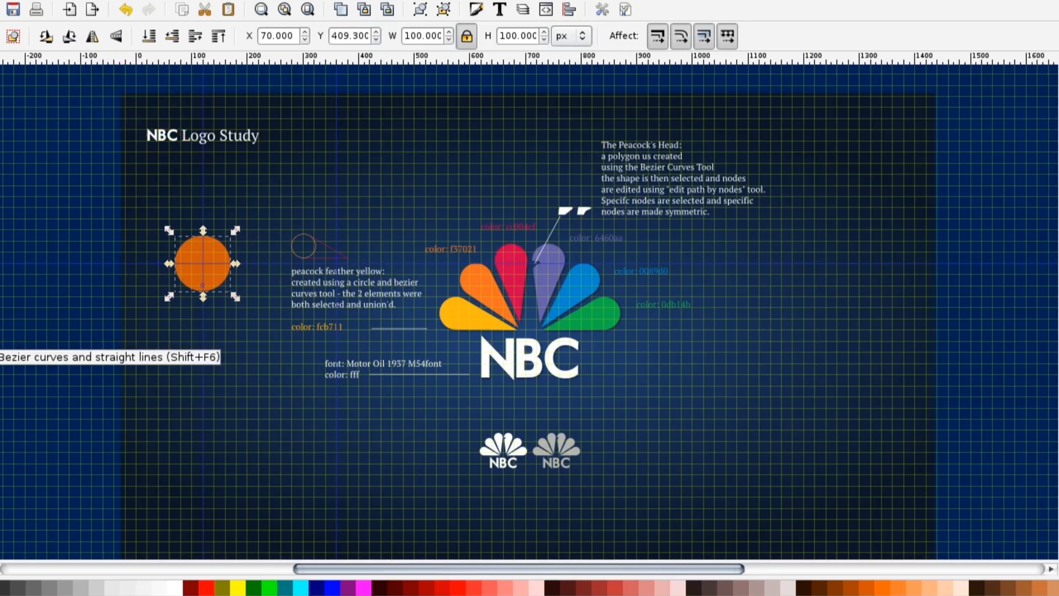
# - Draw a closed downward-pointing Bezier triangle, about 80 px wide and 200 px tall, from the circle's horizontal centre line to the vertical guide
pyautogui.click(0, 341)
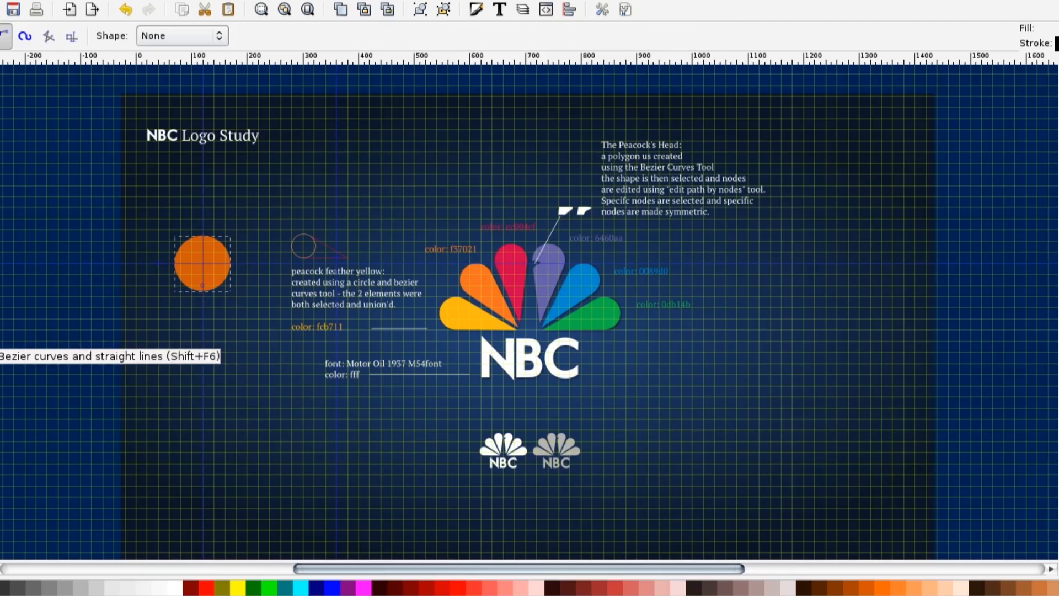
pyautogui.moveTo(177, 264); pyautogui.dragTo(203, 374)
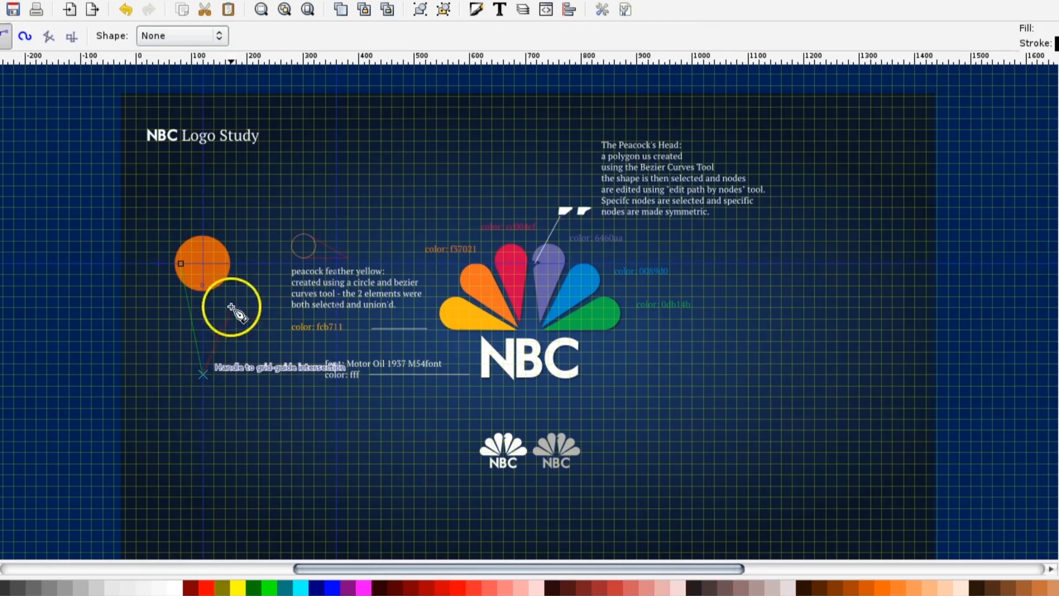
pyautogui.click(231, 264)
pyautogui.click(181, 264)
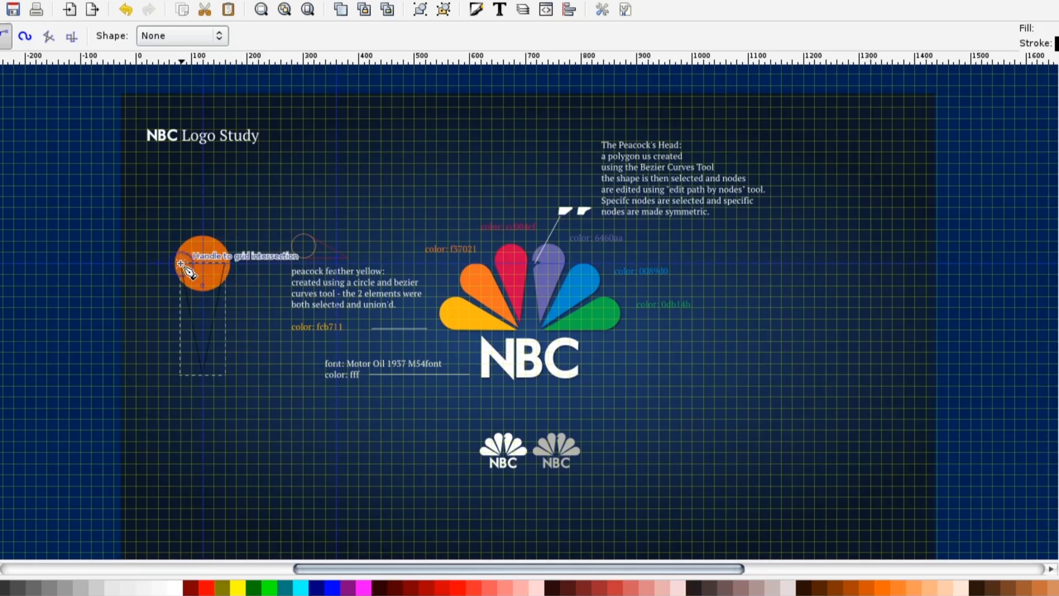
# - Widen the triangle's upper edge to the circle's full diameter by moving its two upper nodes to X 70 and X 170 at Y 460 px
pyautogui.click(261, 9)
pyautogui.scroll(-3, 736, 300)
pyautogui.scroll(10, 728, 306)
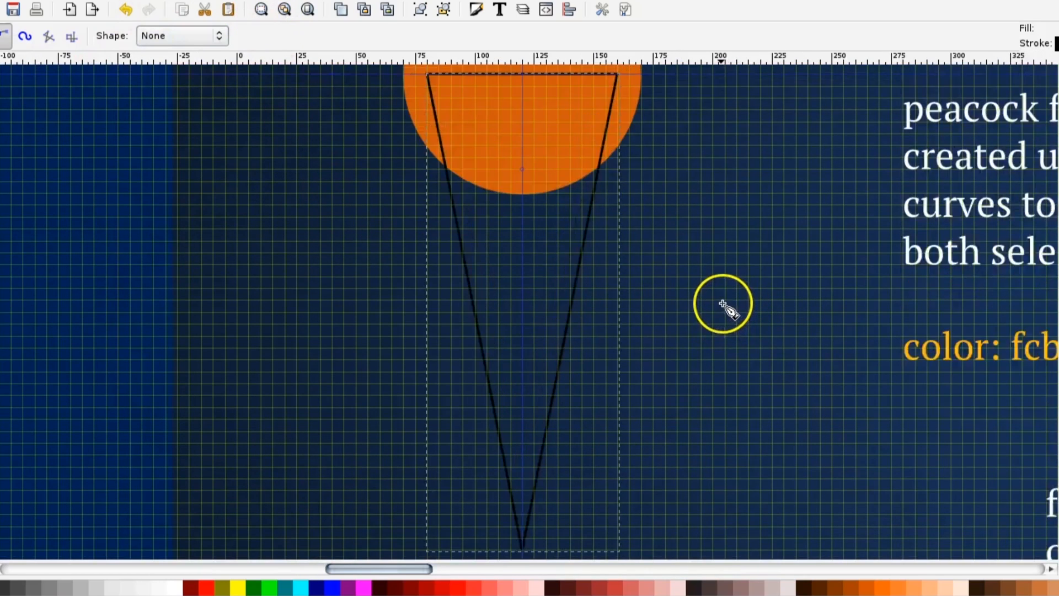
pyautogui.scroll(-9, 718, 299)
pyautogui.scroll(5, 719, 296)
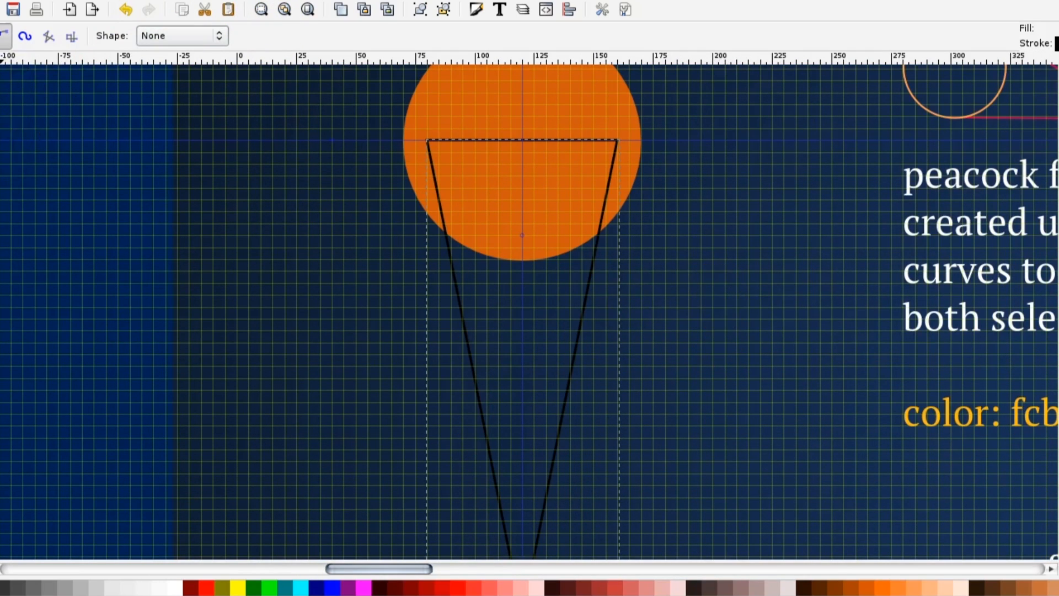
pyautogui.click(3, 98)
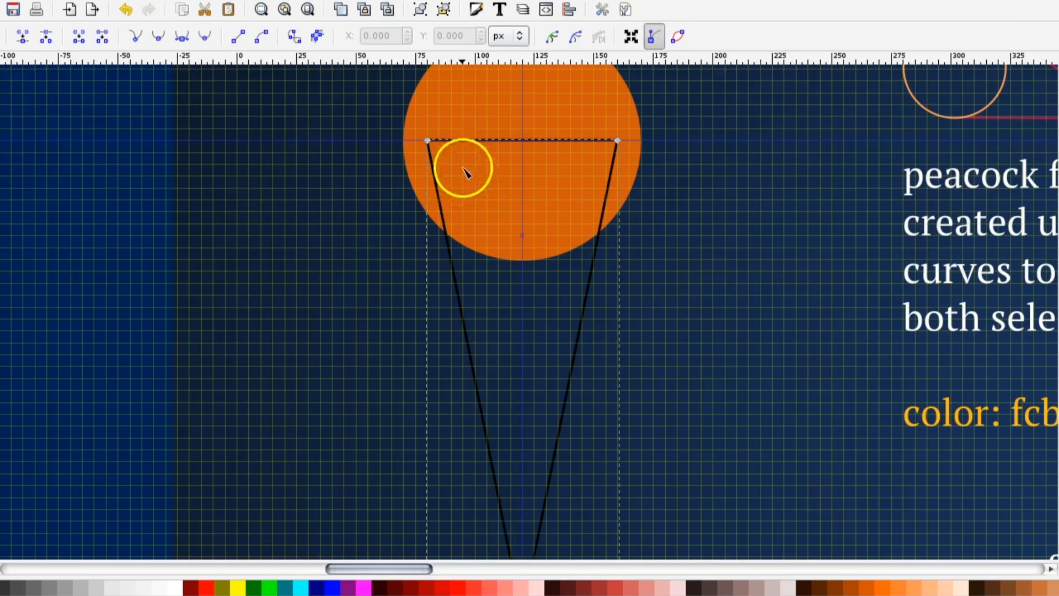
pyautogui.moveTo(430, 145); pyautogui.dragTo(404, 142)
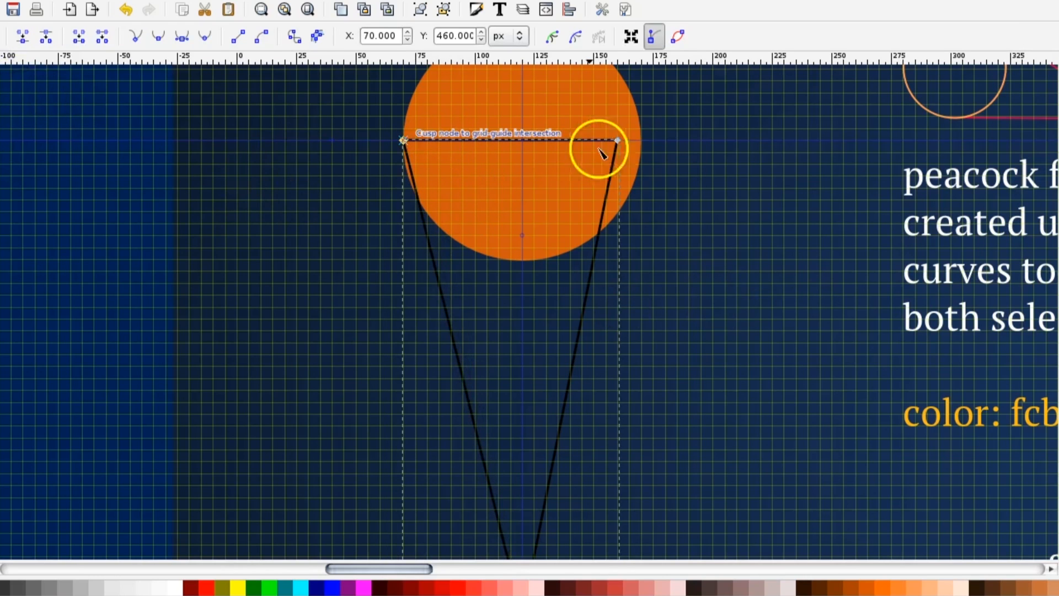
pyautogui.moveTo(619, 141); pyautogui.dragTo(642, 140)
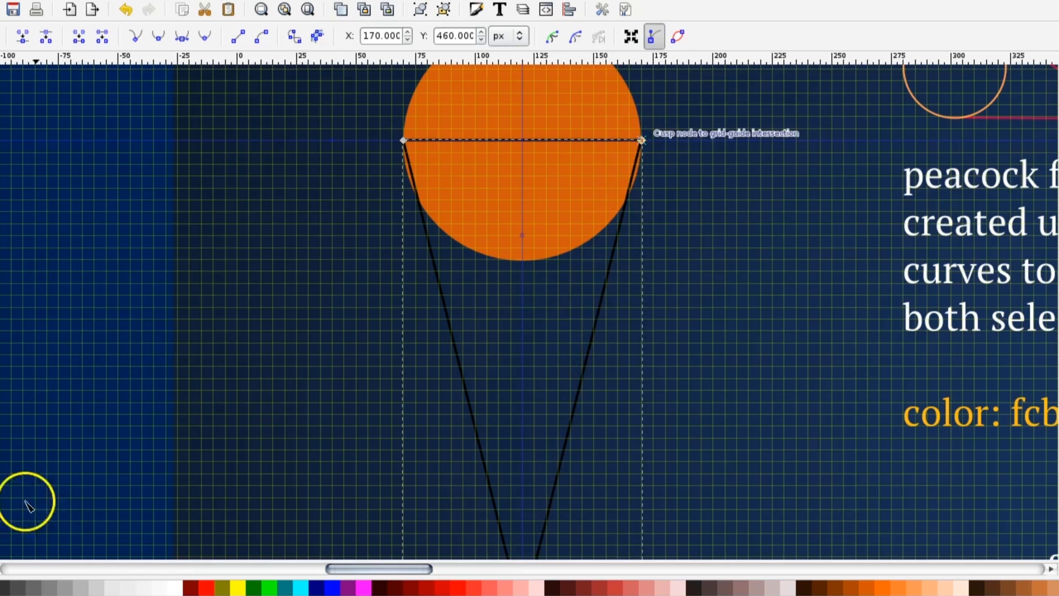
# - Fill the triangle with the circle's orange using the Dropper tool and remove its black stroke
pyautogui.press('d')
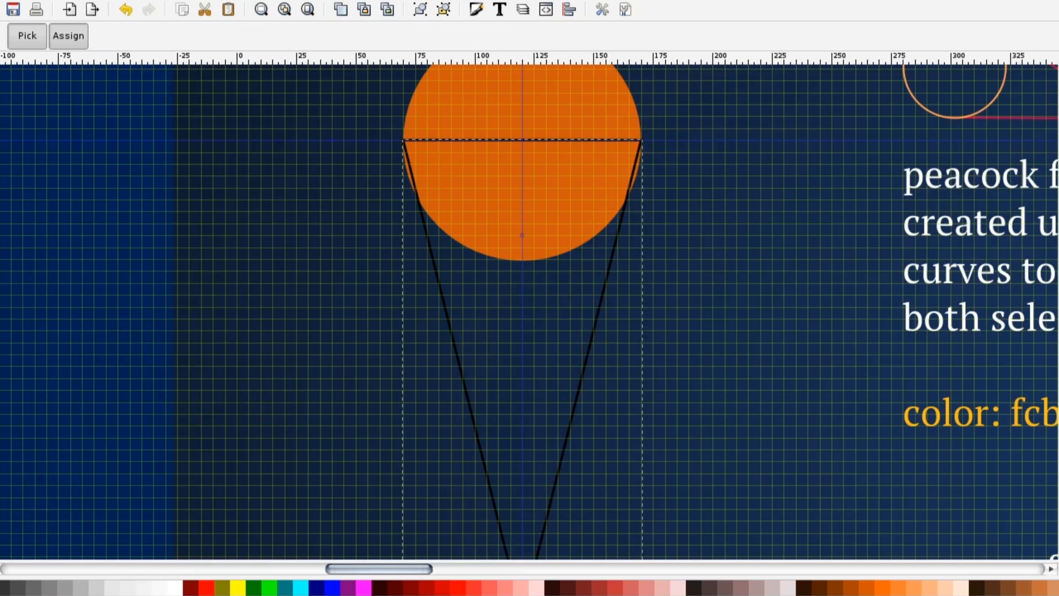
pyautogui.click(576, 119)
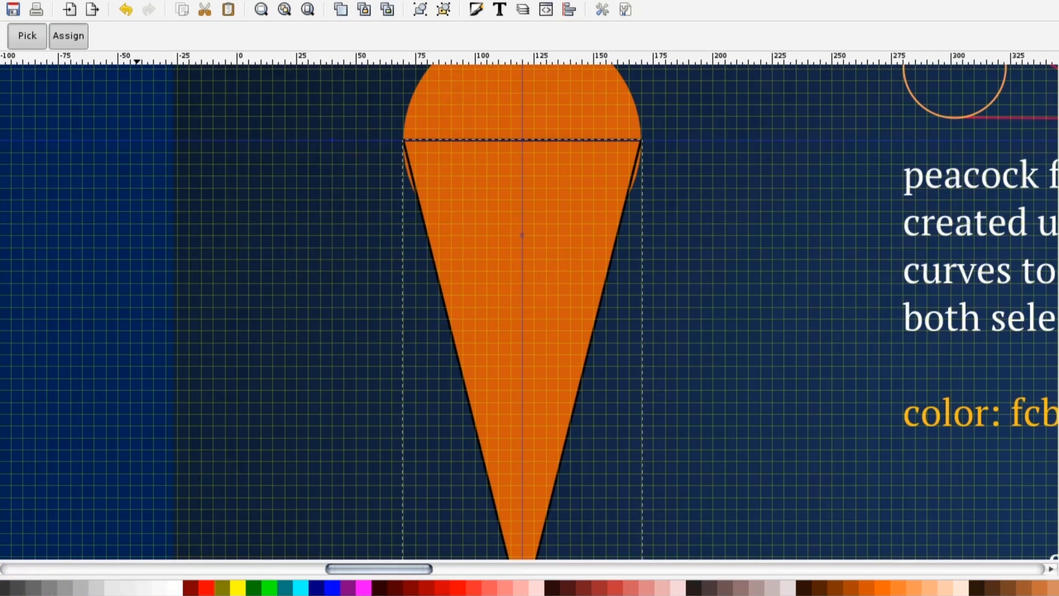
pyautogui.moveTo(1058, 595); pyautogui.dragTo(1057, 591)
pyautogui.rightClick(17, 589)
pyautogui.click(66, 574)
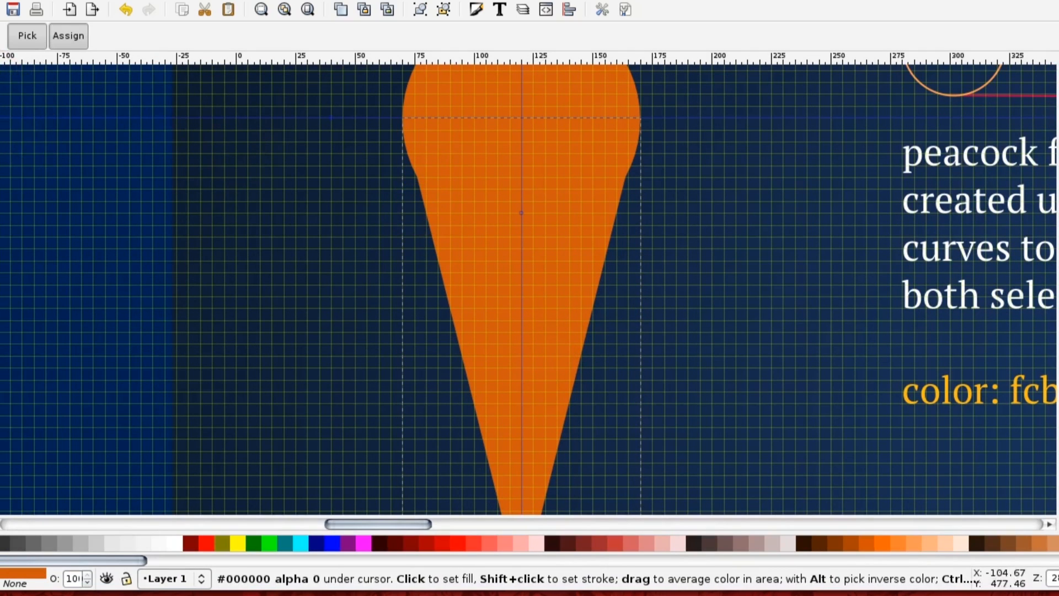
# - Lower the triangle to Y 254.9 px so its sides meet the circle more smoothly
pyautogui.press('n')
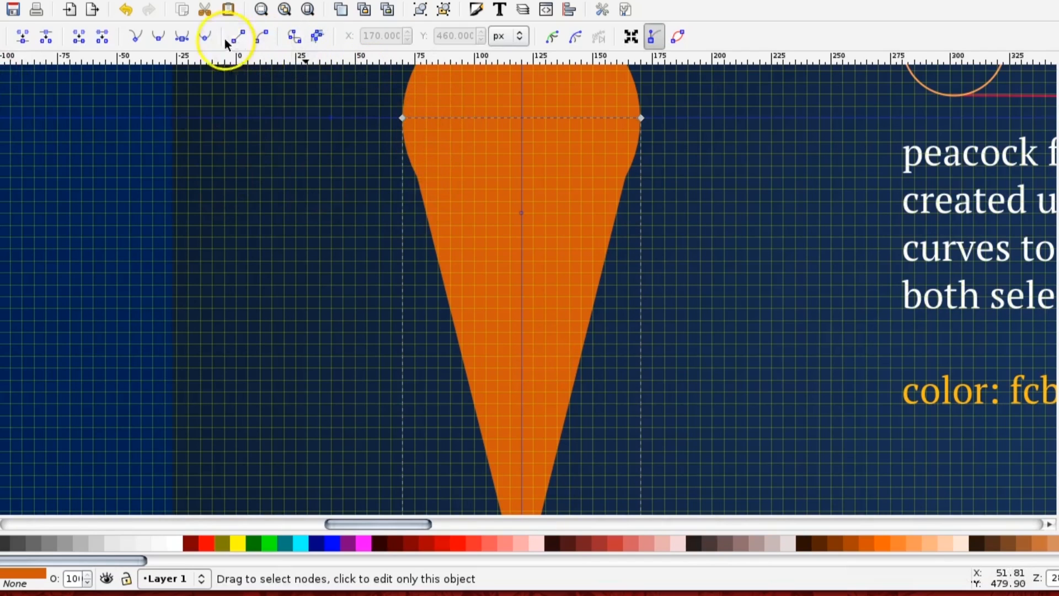
pyautogui.click(0, 69)
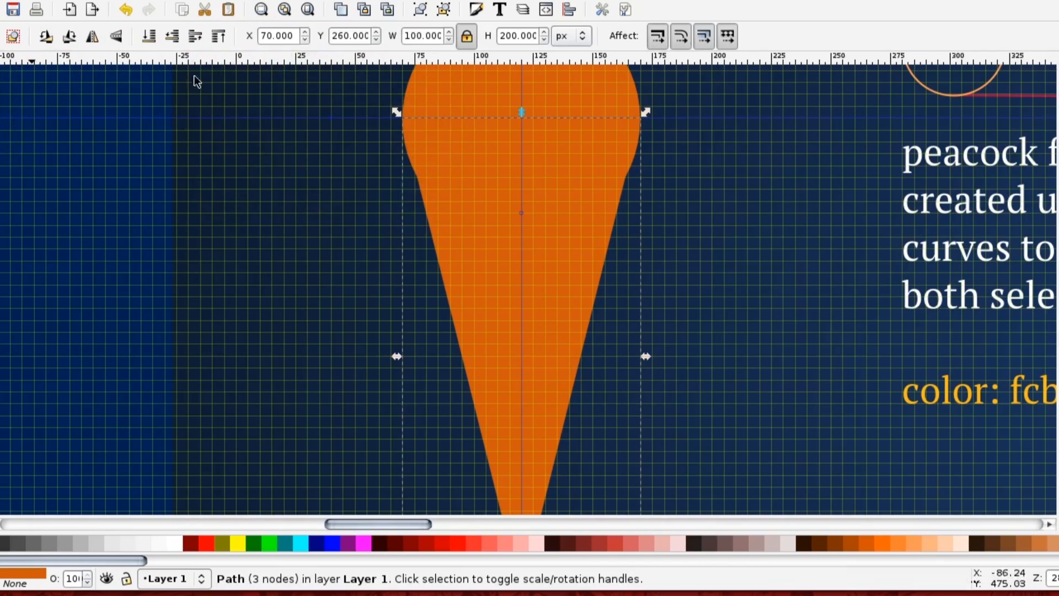
pyautogui.click(375, 40)
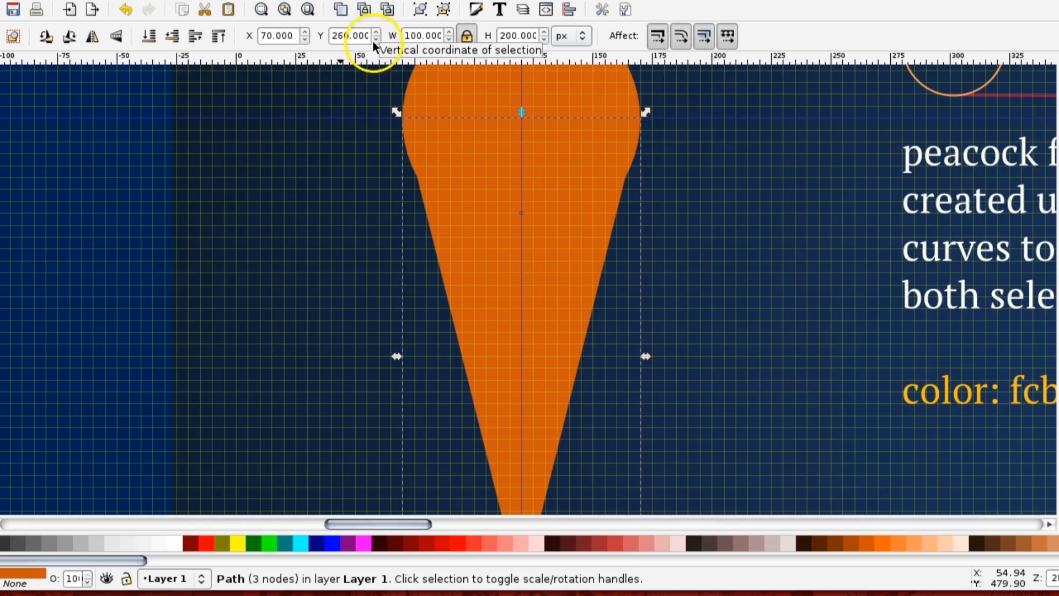
pyautogui.click(375, 40)
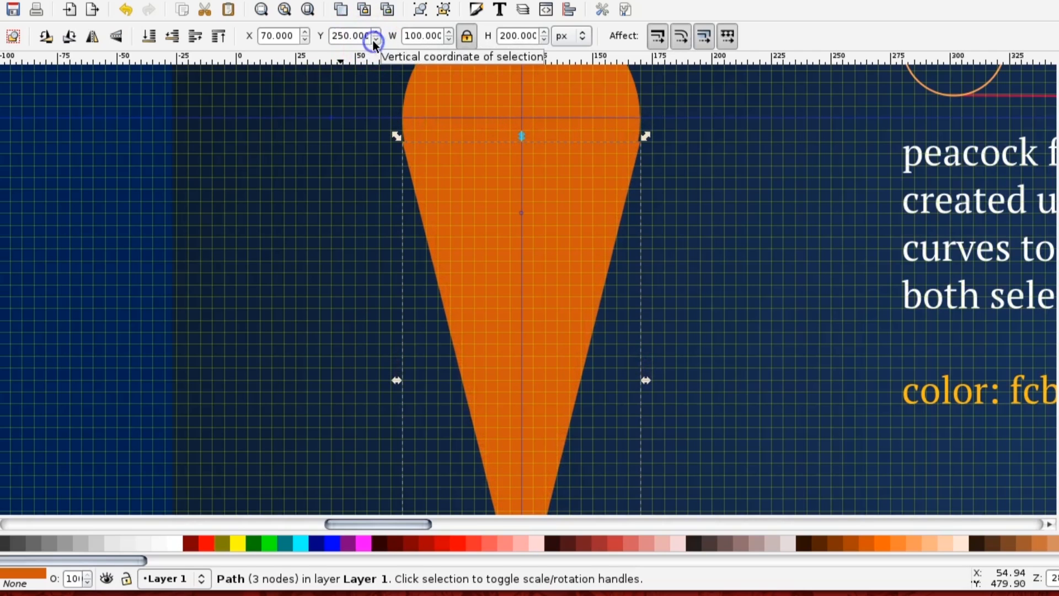
pyautogui.click(376, 33)
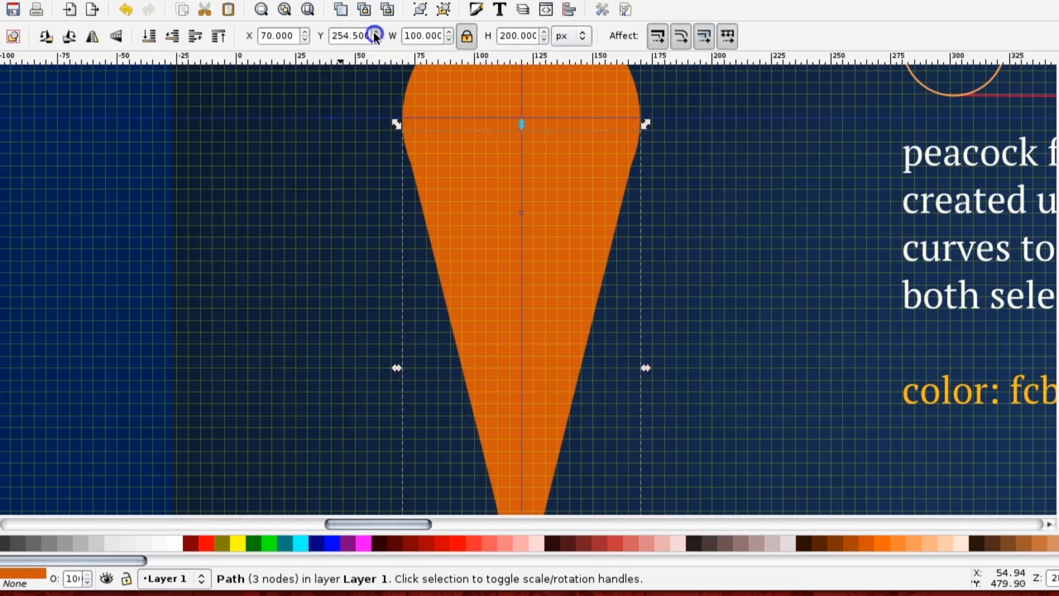
pyautogui.click(375, 39)
pyautogui.click(375, 39)
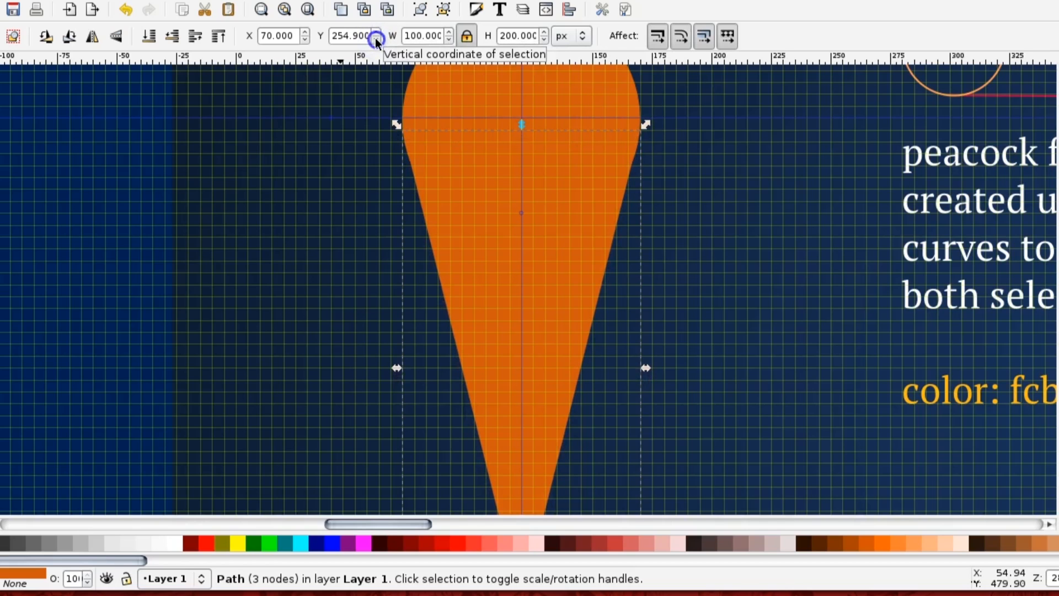
pyautogui.click(131, 182)
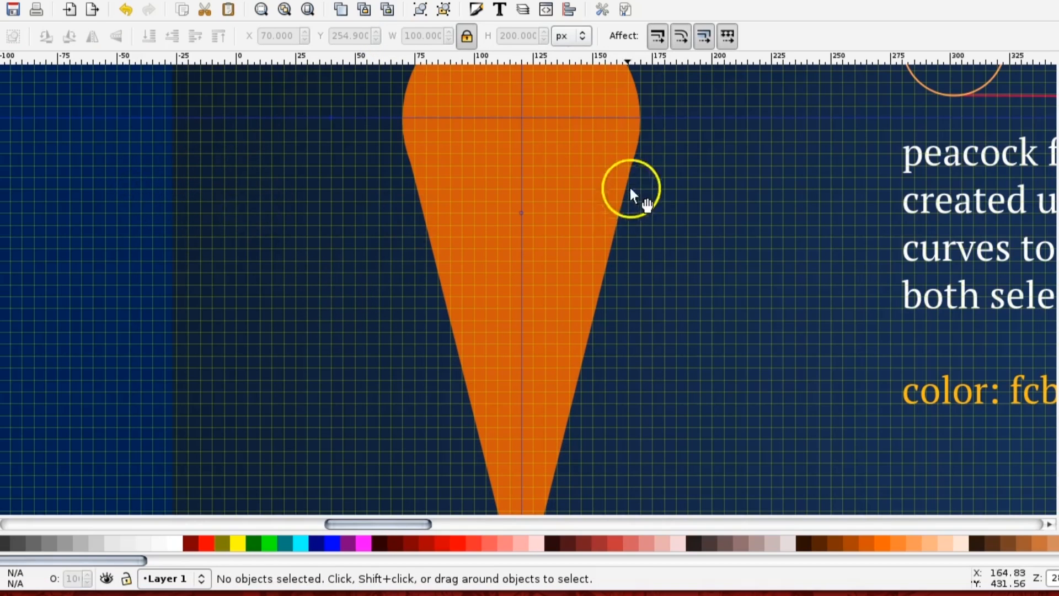
# - Merge the triangle and the circle into a single feather path with Union
pyautogui.press('-')
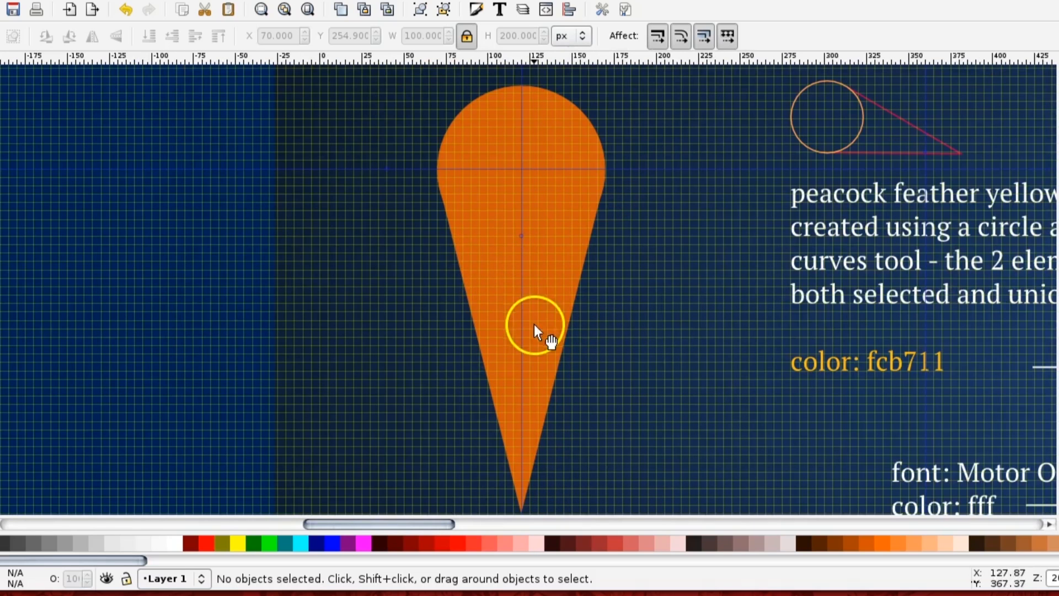
pyautogui.click(569, 332)
pyautogui.keyDown('shift'); pyautogui.click(564, 144); pyautogui.keyUp('shift')
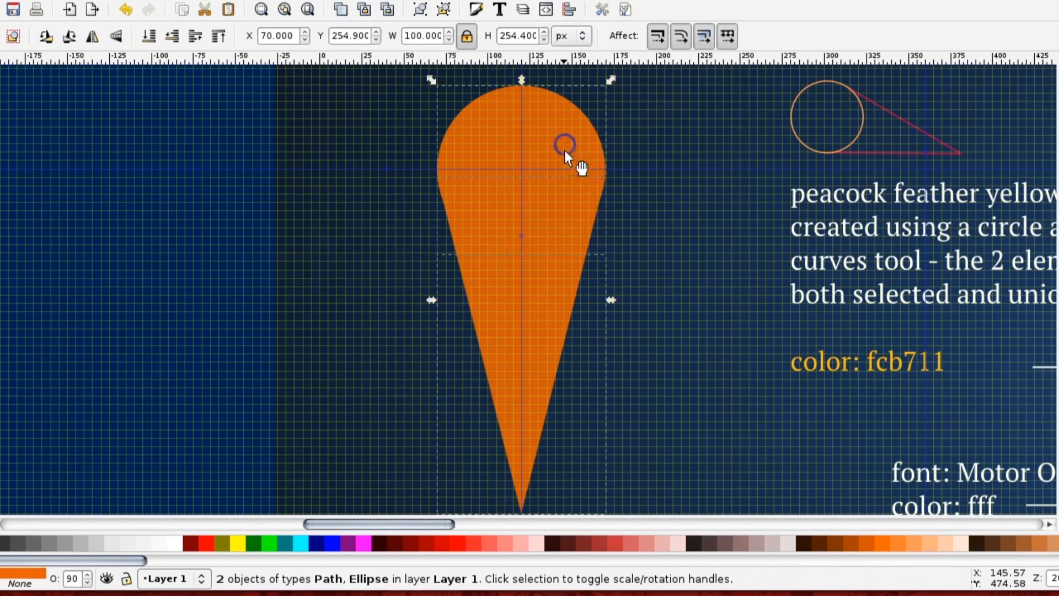
pyautogui.click(146, 1)
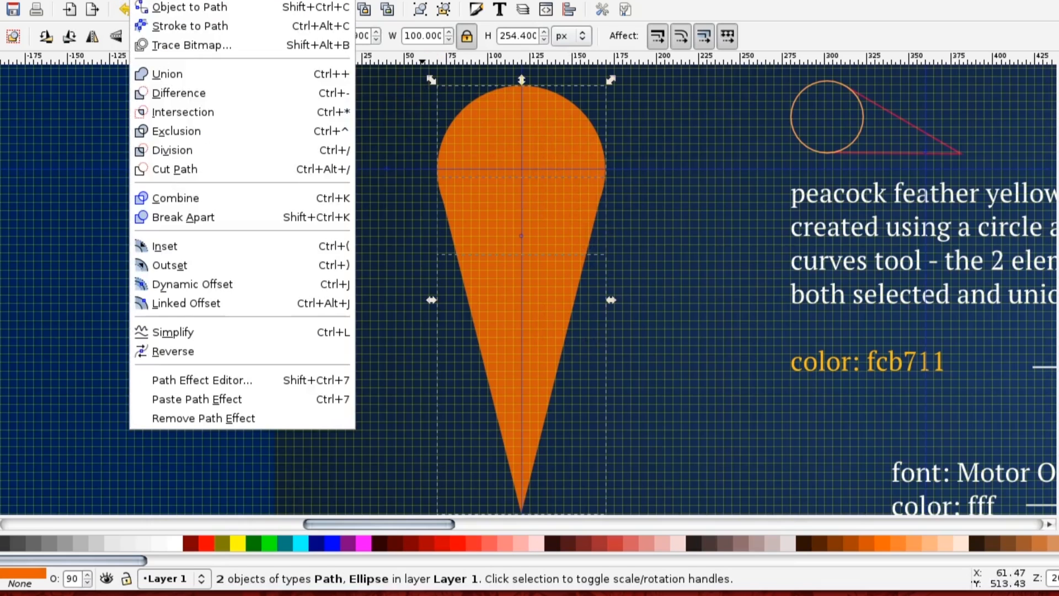
pyautogui.click(177, 73)
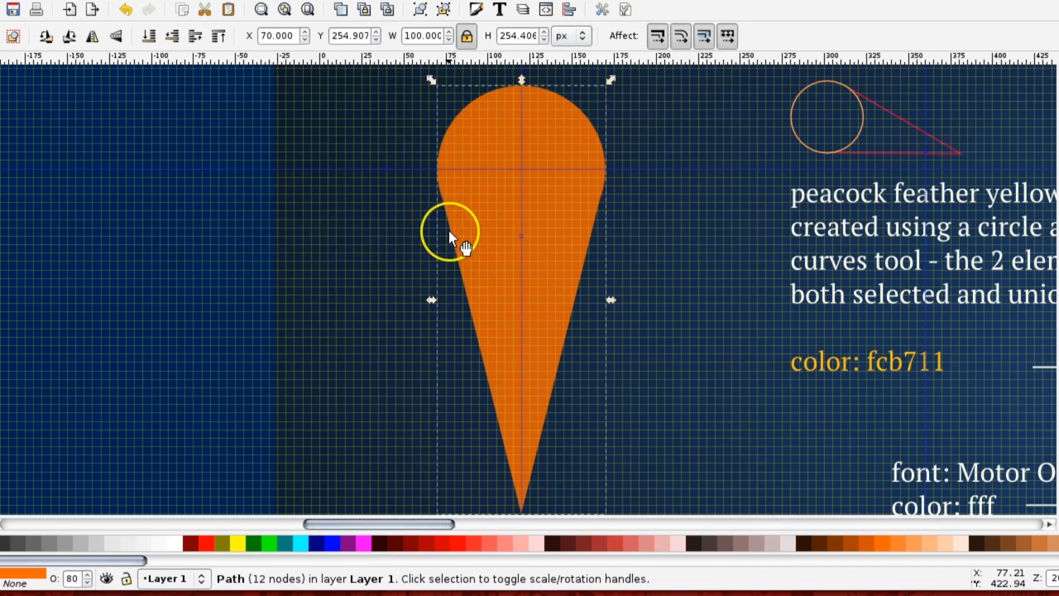
# - Shorten the feather to about 239 px high from its tip and rotate it counterclockwise until its lower edge lies horizontal
pyautogui.press('-')
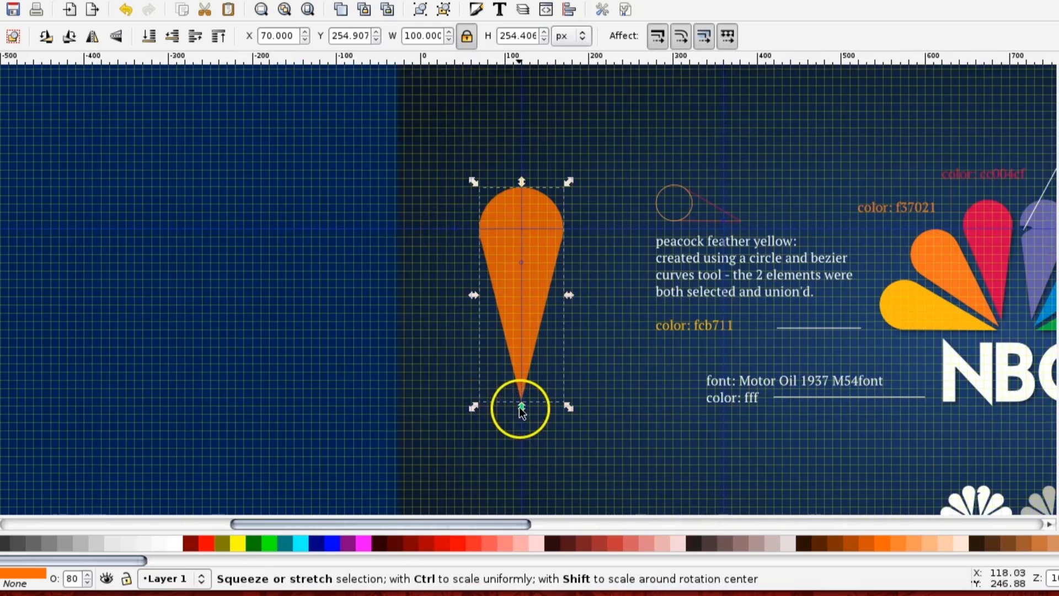
pyautogui.moveTo(522, 407); pyautogui.dragTo(522, 393)
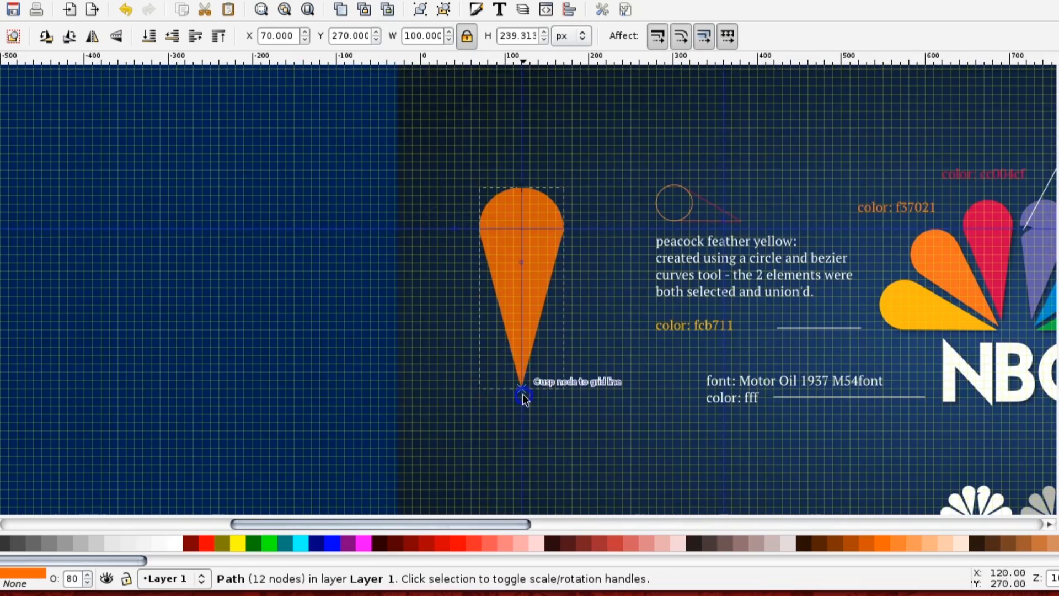
pyautogui.click(546, 214)
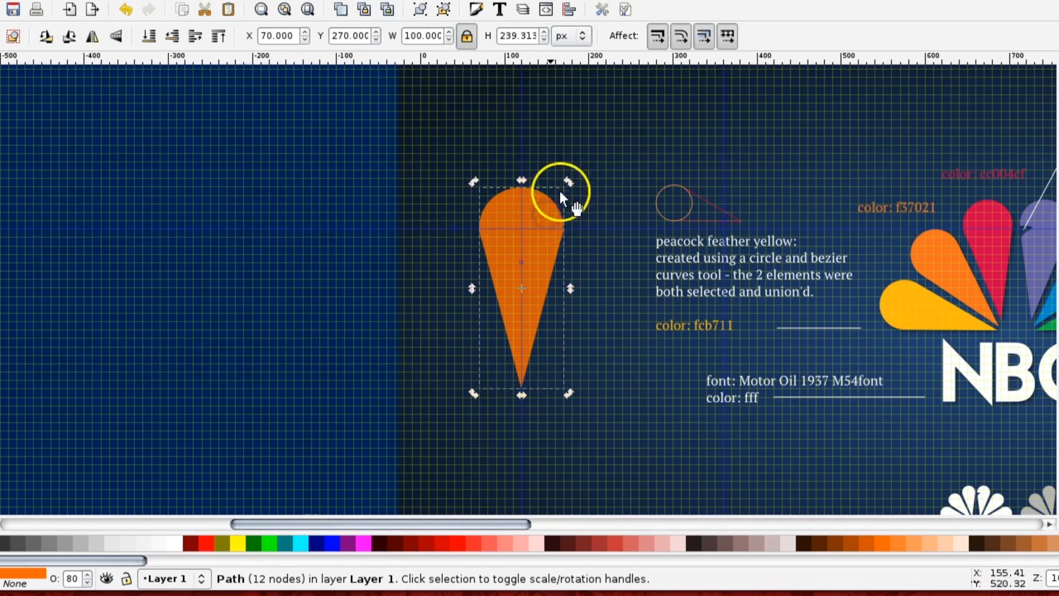
pyautogui.click(534, 206)
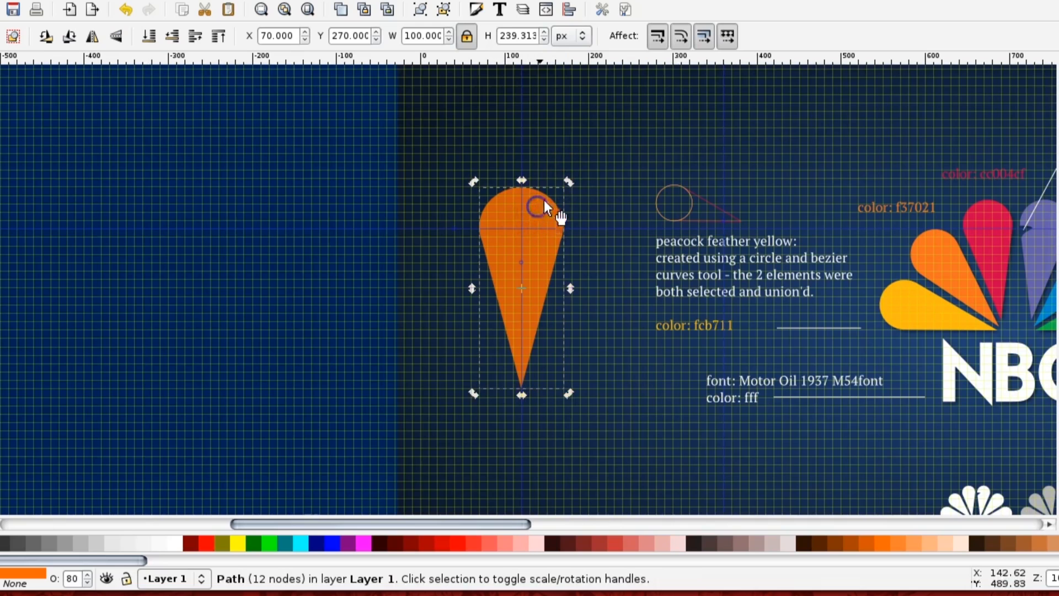
pyautogui.moveTo(569, 182); pyautogui.dragTo(447, 223)
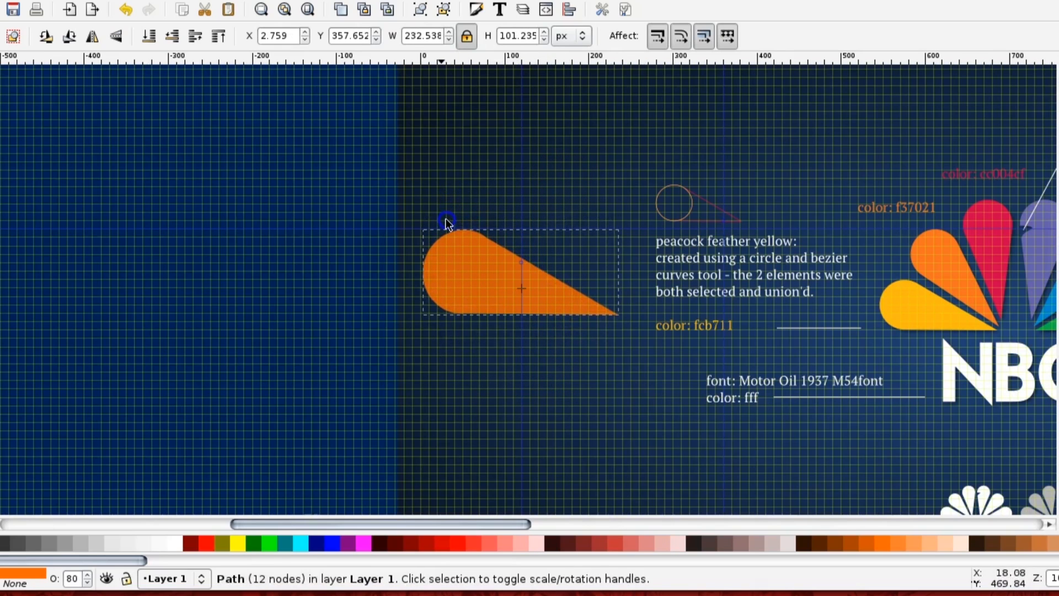
# - Move the feather over the logo's yellow feather with the tips aligned and set its opacity to 100
pyautogui.moveTo(486, 288); pyautogui.dragTo(856, 303)
pyautogui.click(852, 302)
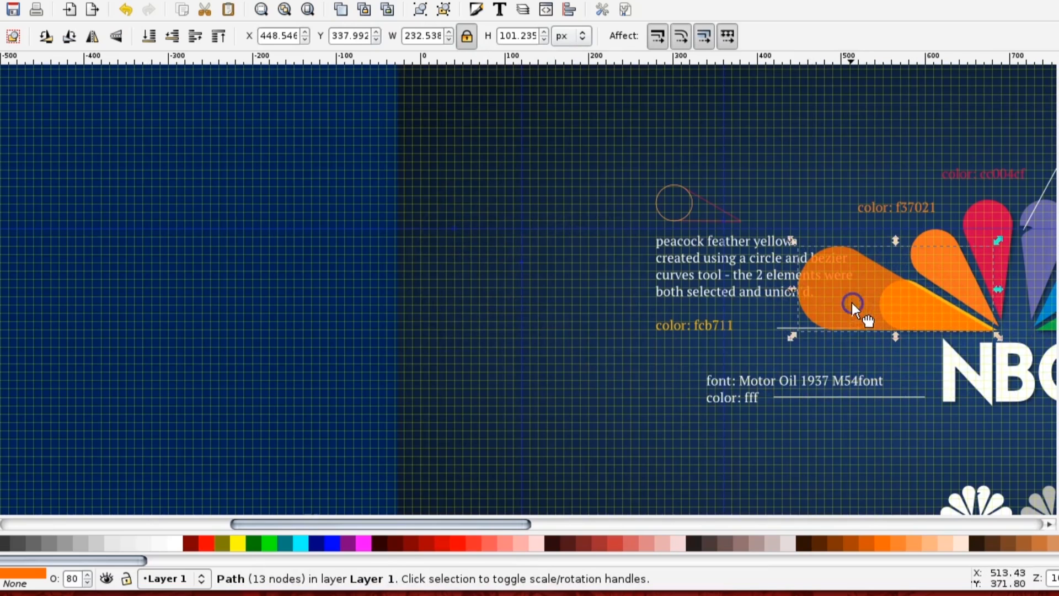
pyautogui.click(78, 578)
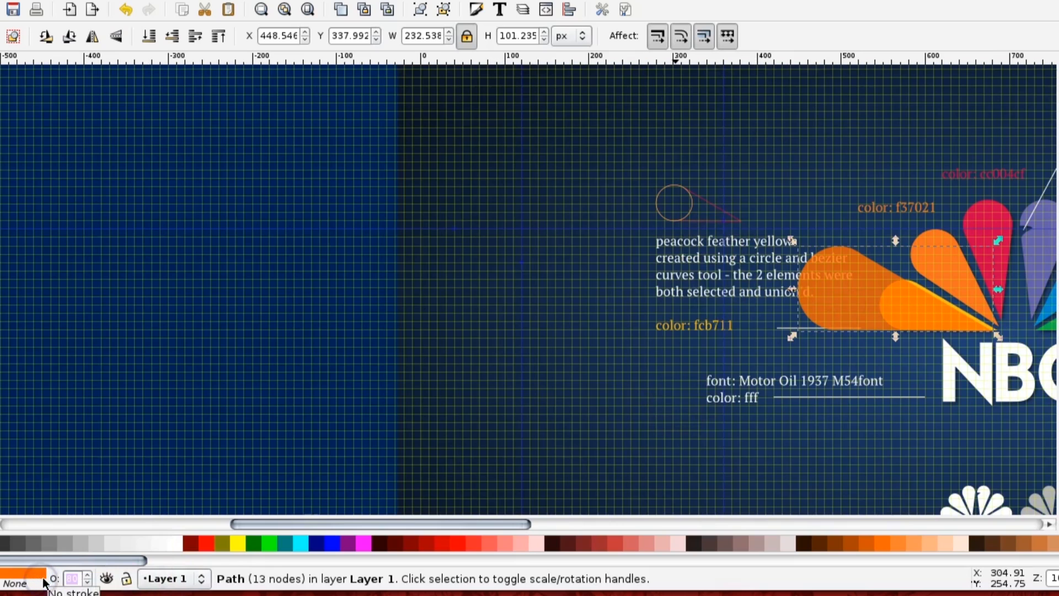
pyautogui.write('100')
pyautogui.press('Return')
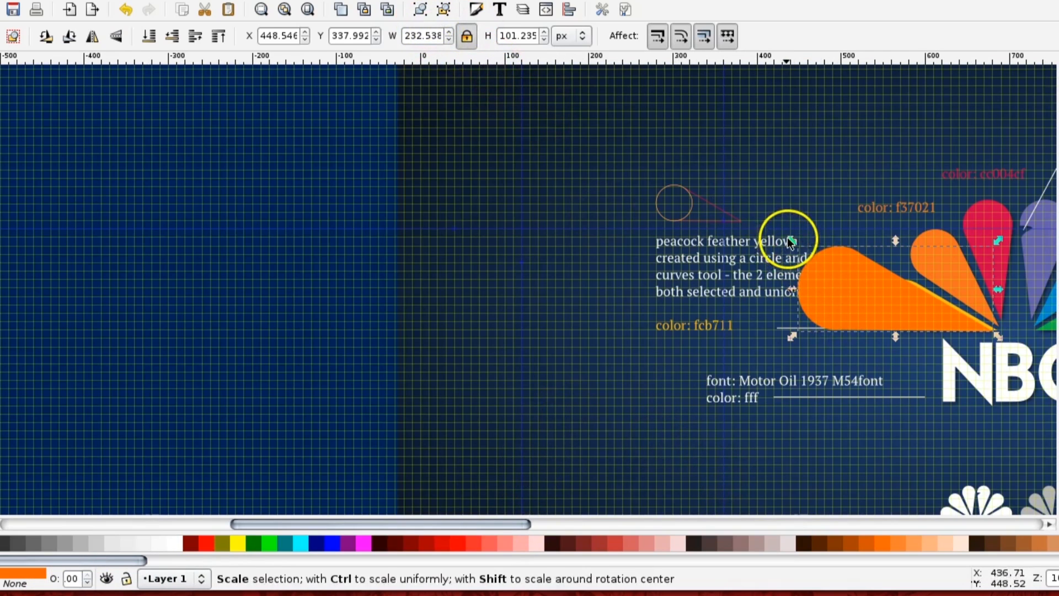
# - Hide the grid and scale the feather to about 141 px wide and 61 px high to cover the logo's yellow feather
pyautogui.moveTo(793, 242); pyautogui.dragTo(849, 279)
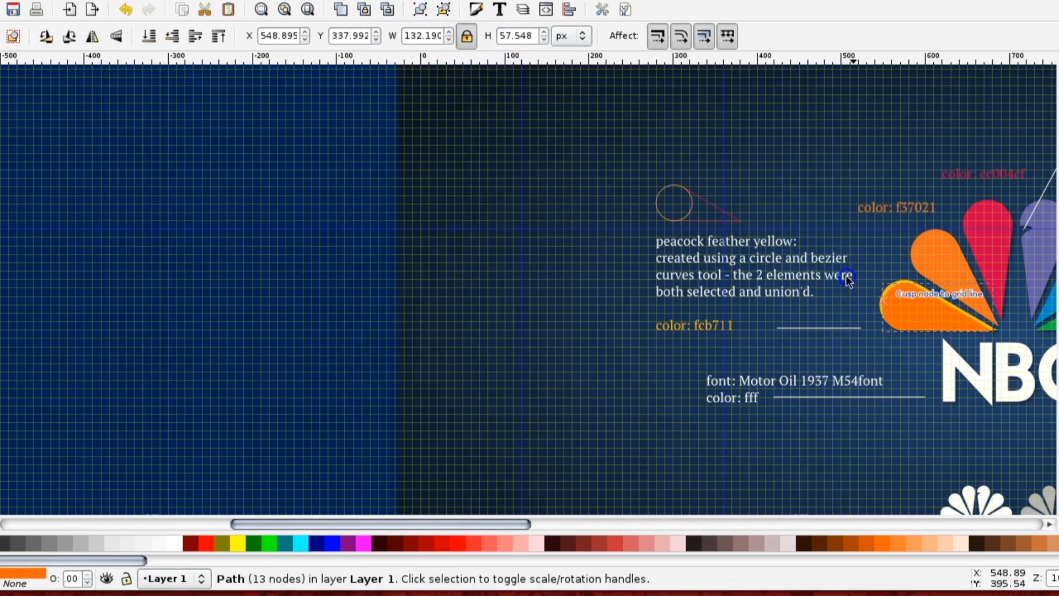
pyautogui.moveTo(940, 329); pyautogui.dragTo(951, 317)
pyautogui.click(81, 2)
pyautogui.click(48, 52)
pyautogui.click(882, 277)
pyautogui.click(906, 297)
pyautogui.click(906, 297)
pyautogui.moveTo(881, 277); pyautogui.dragTo(866, 276)
pyautogui.moveTo(525, 522); pyautogui.dragTo(690, 523)
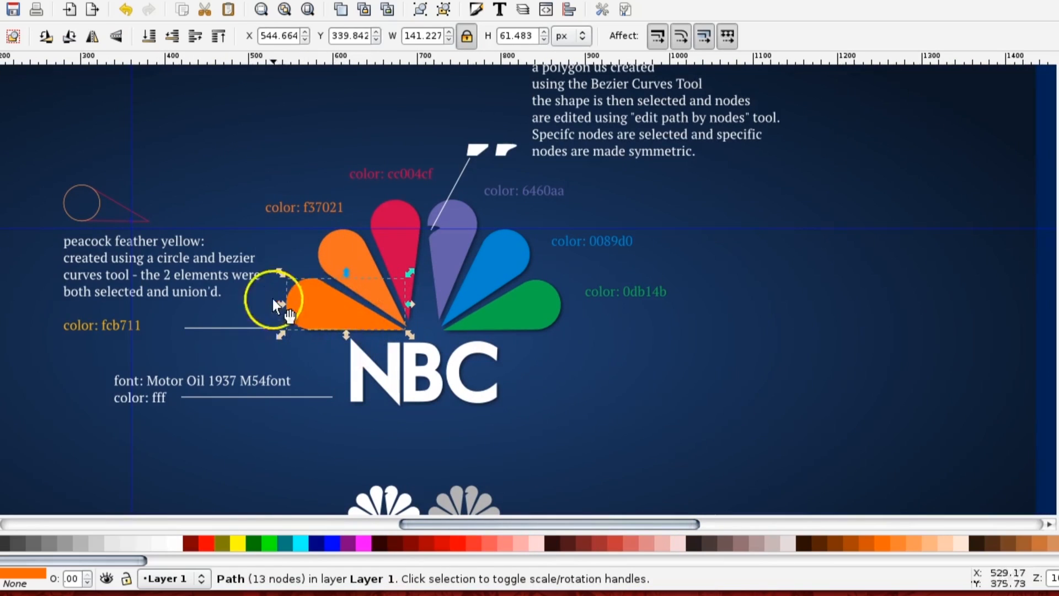
# - Duplicate the feather and move the copy's rotation centre to its pointed tip
pyautogui.rightClick(316, 304)
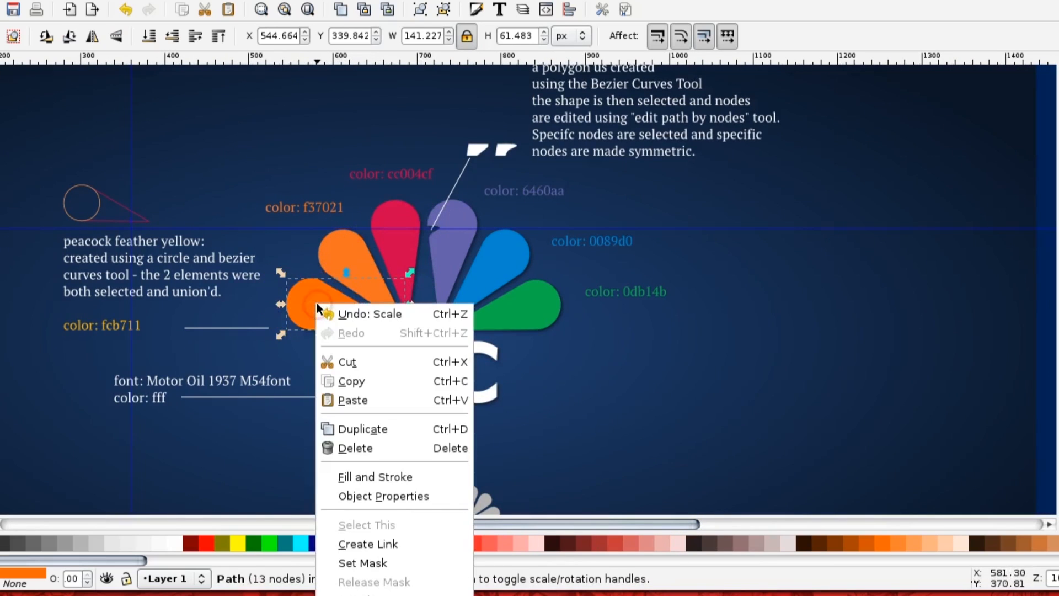
pyautogui.click(359, 429)
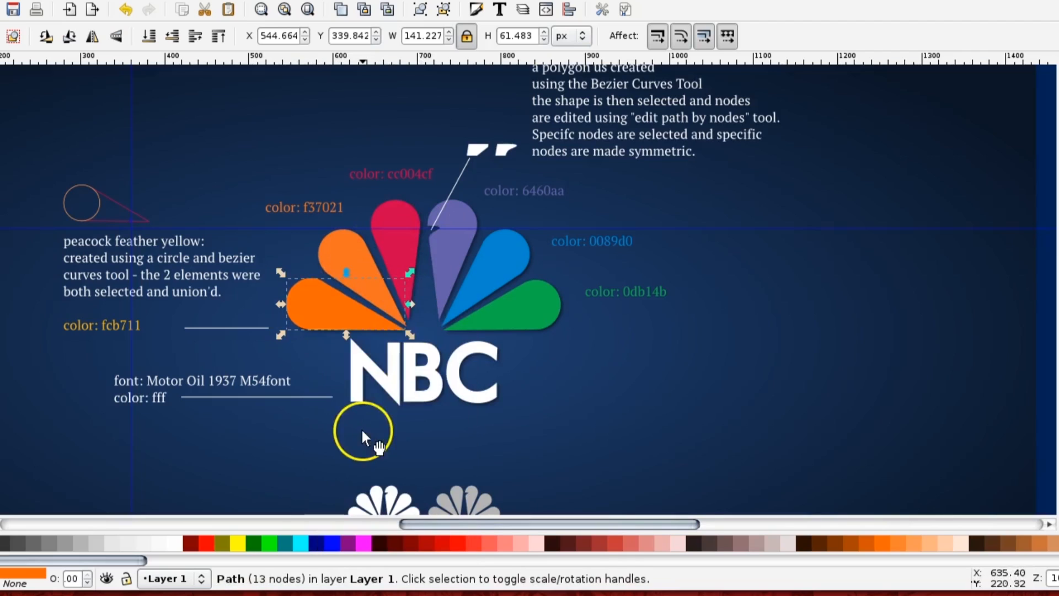
pyautogui.click(346, 315)
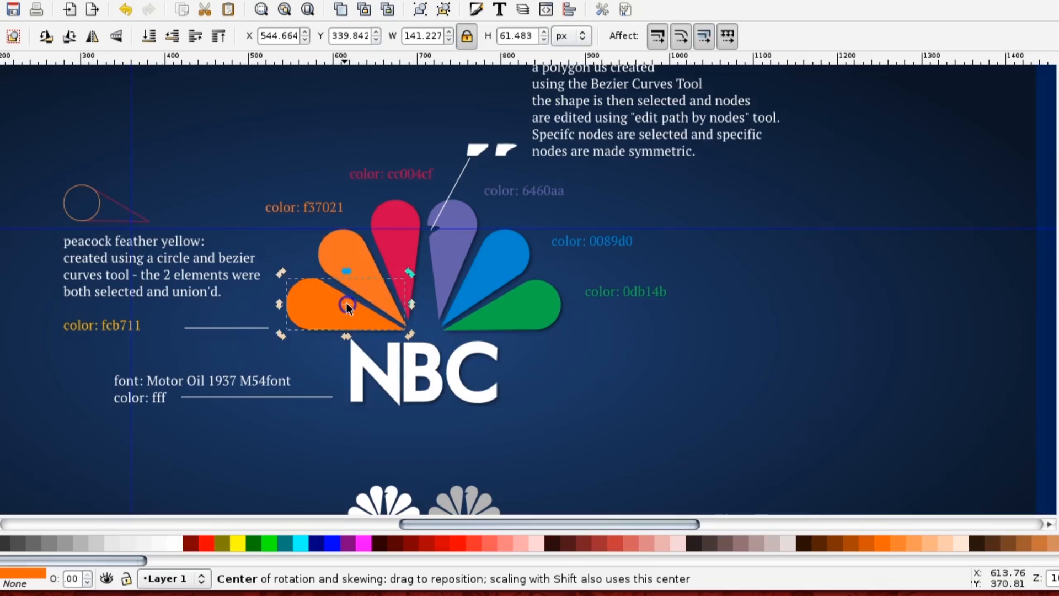
pyautogui.moveTo(347, 305); pyautogui.dragTo(393, 319)
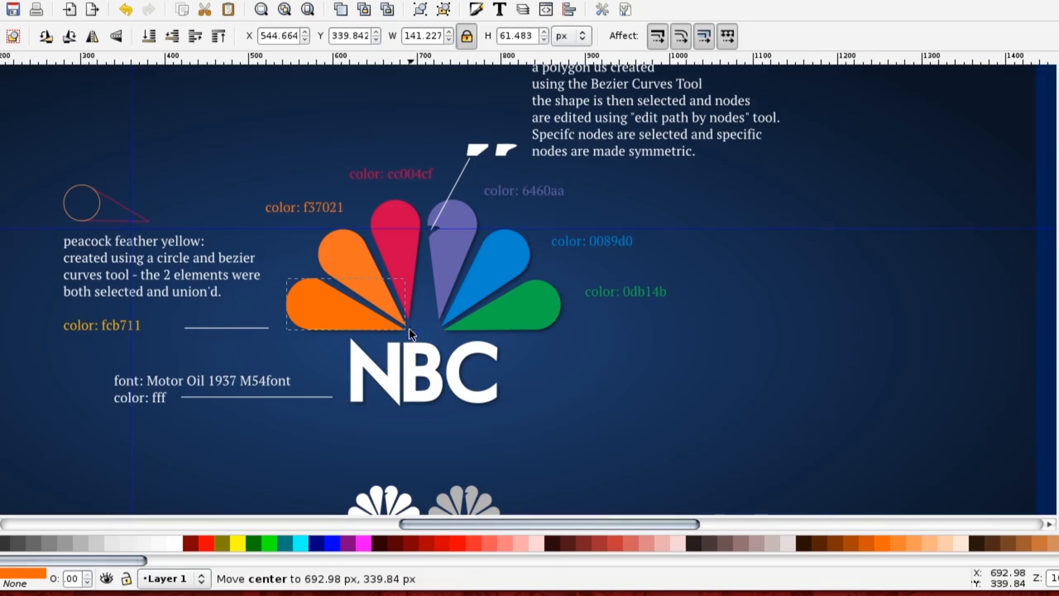
pyautogui.moveTo(409, 334); pyautogui.dragTo(409, 334)
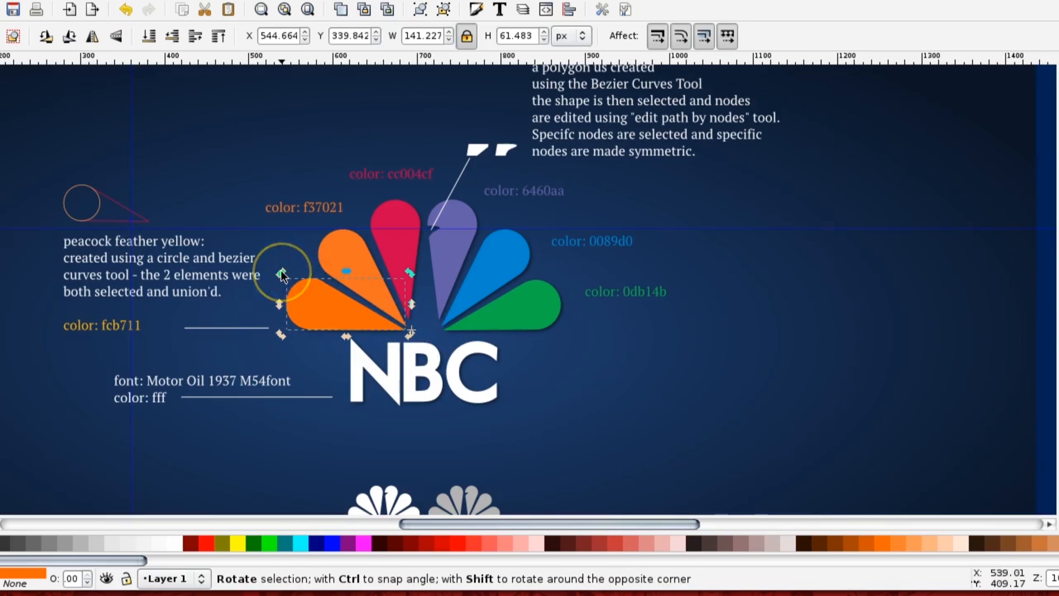
# - Rotate the copied feather clockwise about its tip onto the logo's orange feather and clear the selection
pyautogui.moveTo(282, 275); pyautogui.dragTo(330, 215)
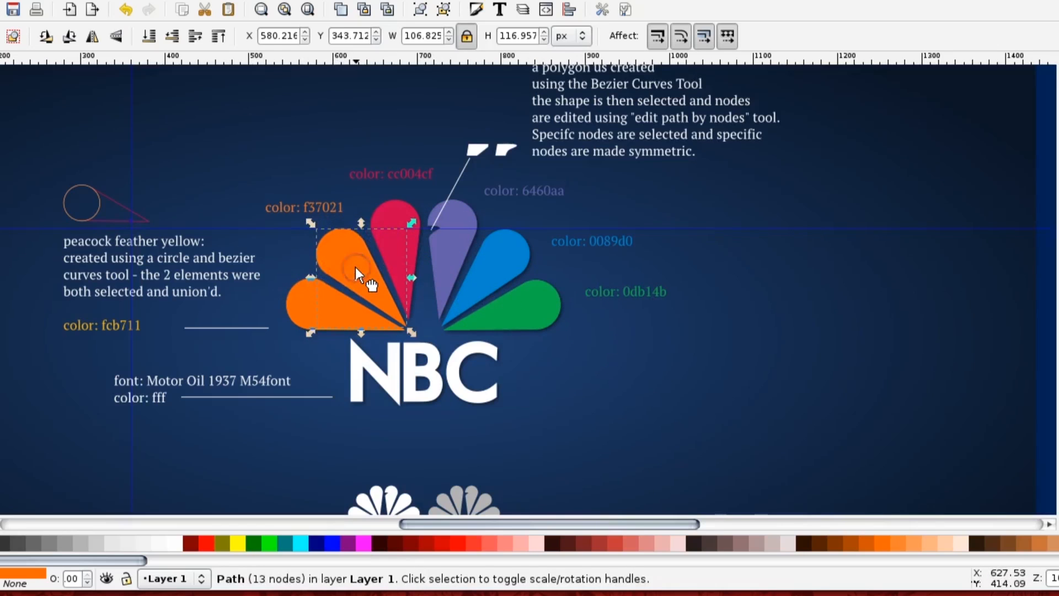
pyautogui.press('Escape')
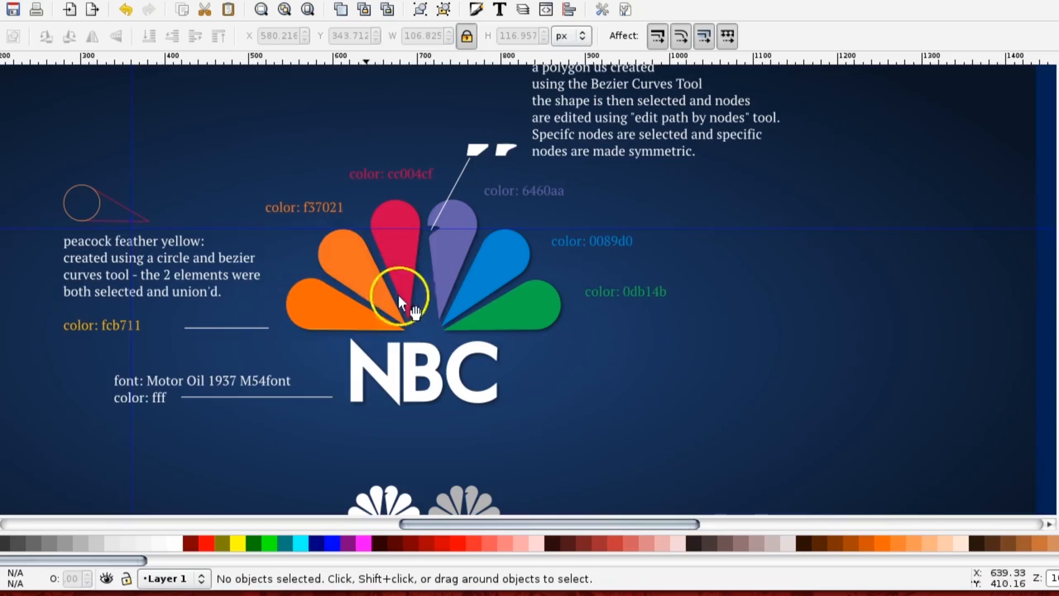
pyautogui.click(317, 313)
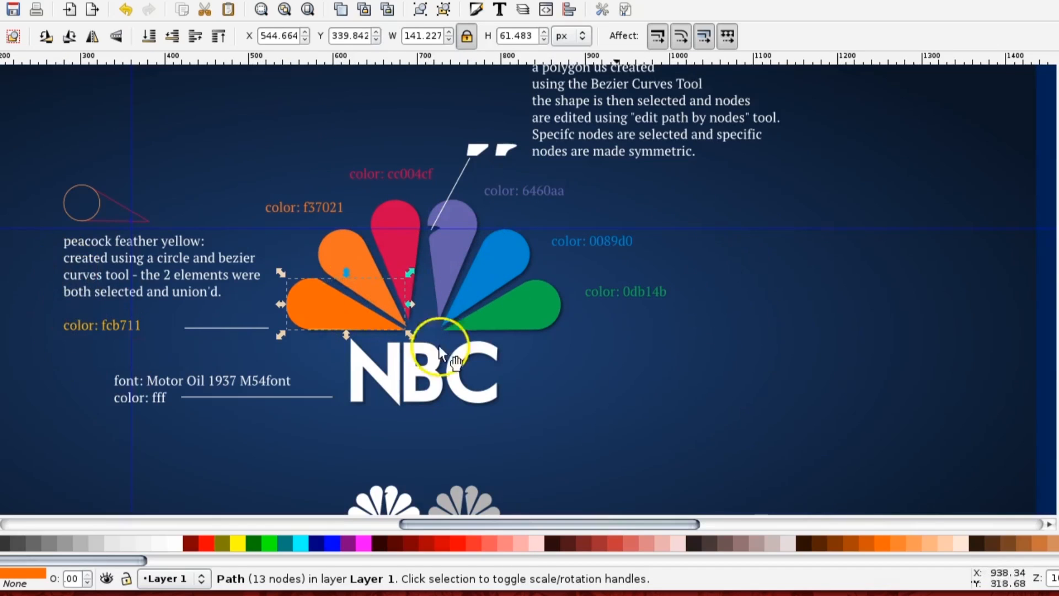
pyautogui.click(1051, 266)
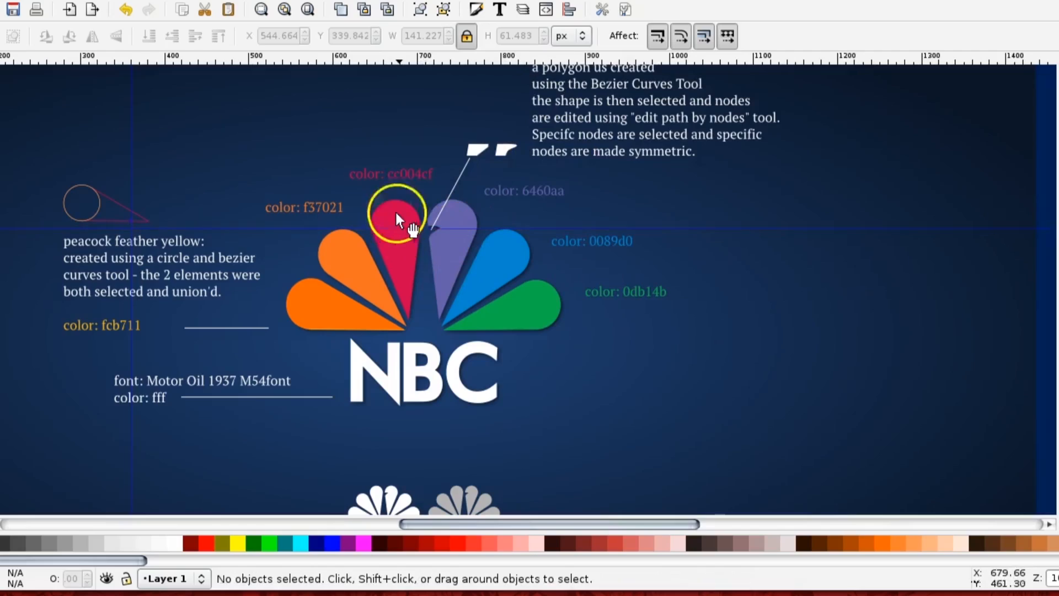
# - Show the page grid again over the logo and the notes on the peacock's head
pyautogui.click(11, 4)
pyautogui.click(33, 50)
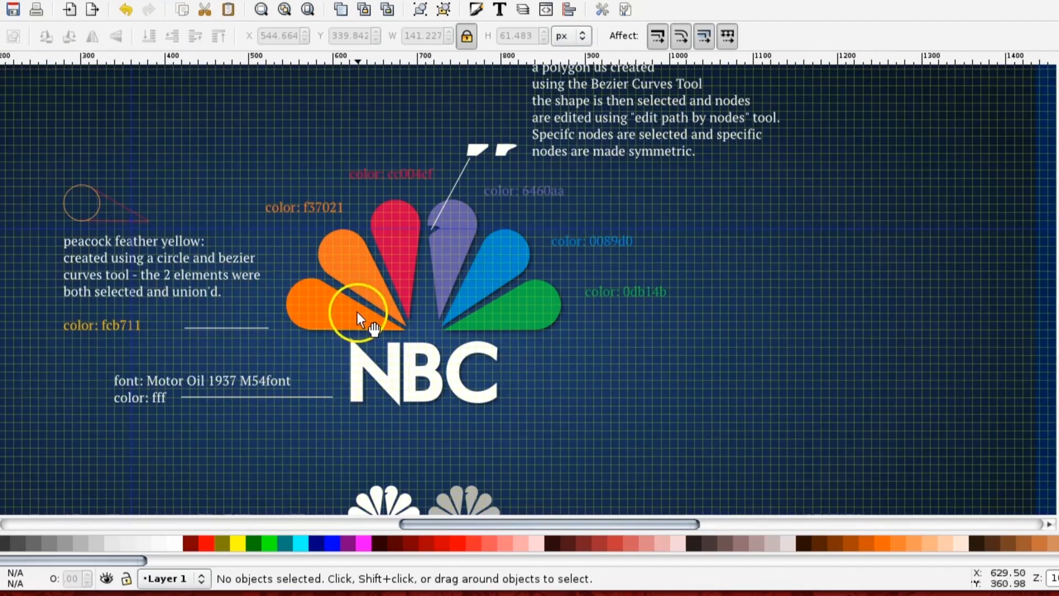
pyautogui.scroll(3, 278, 285)
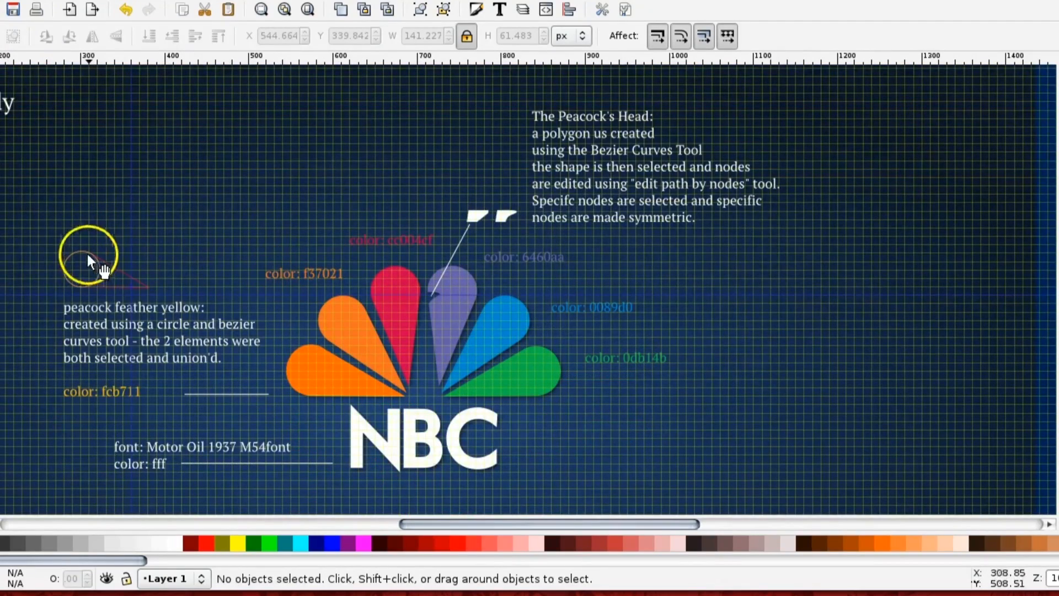
# - Draw a closed five-sided polygon about 130 px wide and 60 px high above the logo with the Bezier tool and fill it white
pyautogui.press('b')
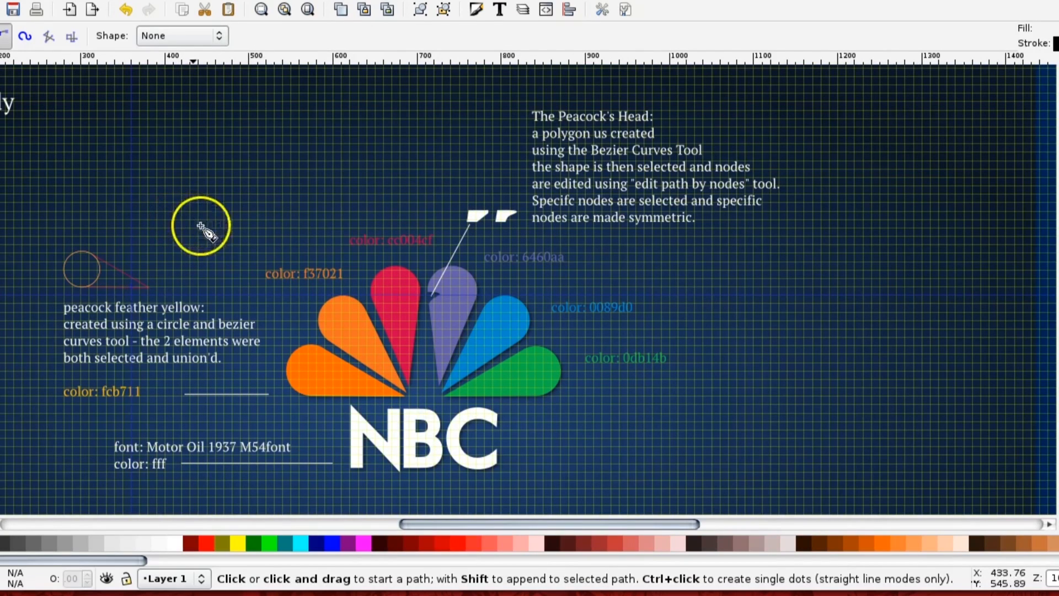
pyautogui.click(240, 202)
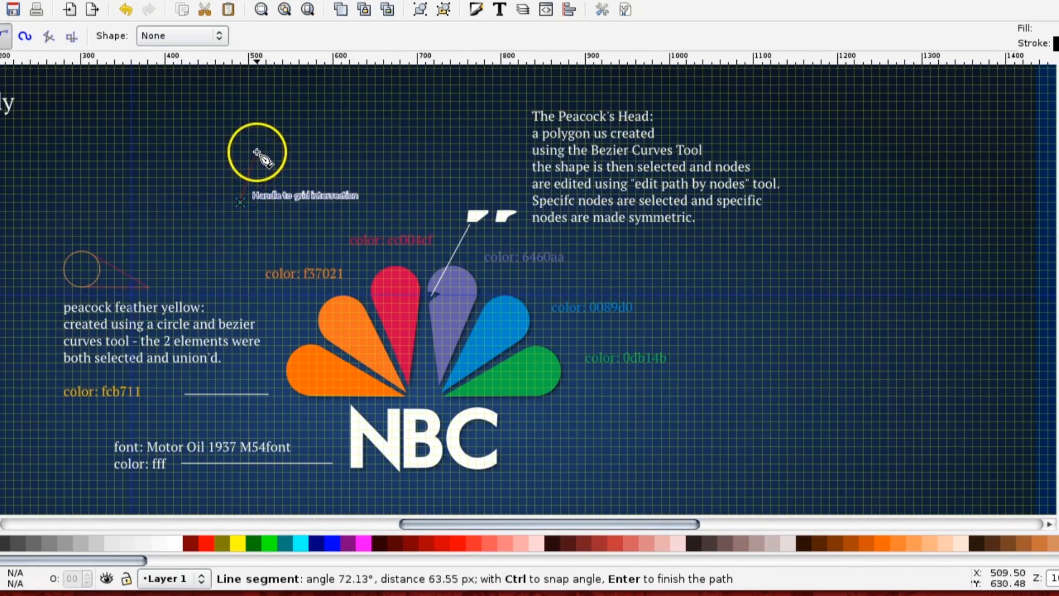
pyautogui.click(257, 151)
pyautogui.click(349, 152)
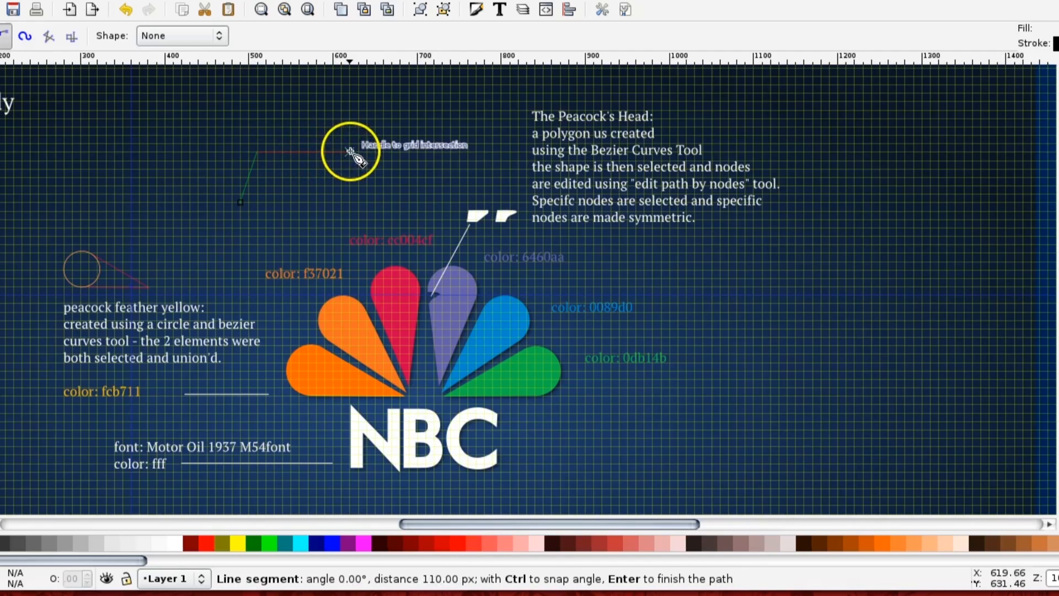
pyautogui.click(352, 174)
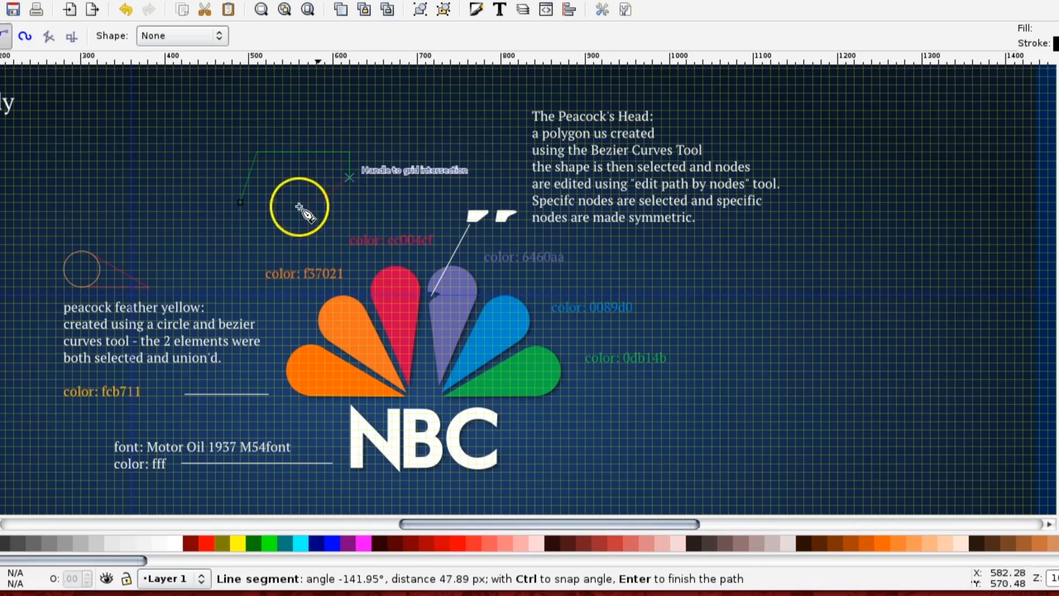
pyautogui.click(280, 203)
pyautogui.click(241, 202)
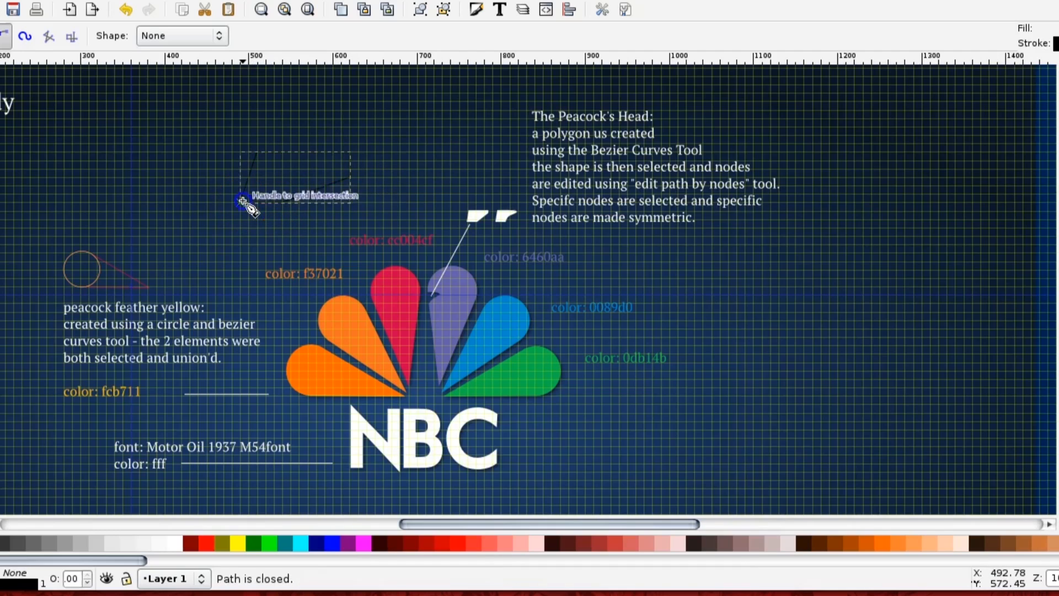
pyautogui.click(177, 543)
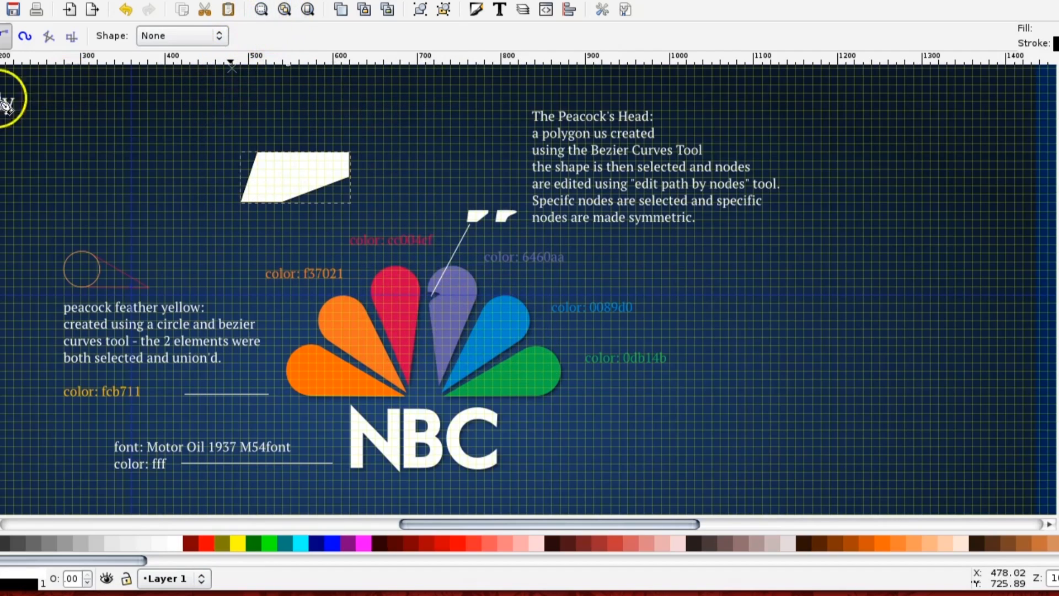
# - Add a node midway on the polygon's slanted lower edge, move it to X 570, Y 595, and make it symmetric
pyautogui.click(261, 10)
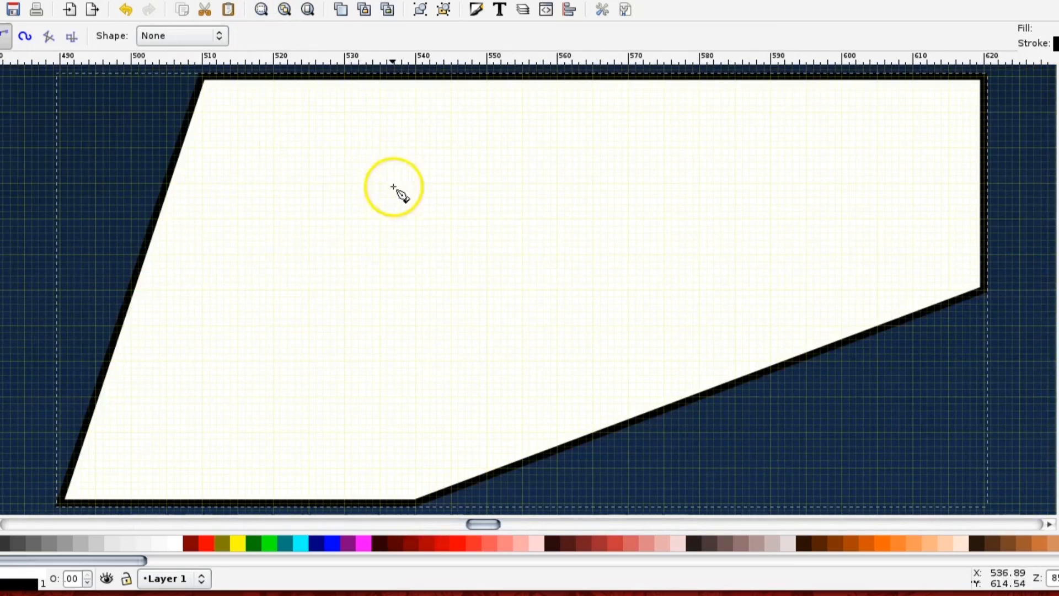
pyautogui.press('w')
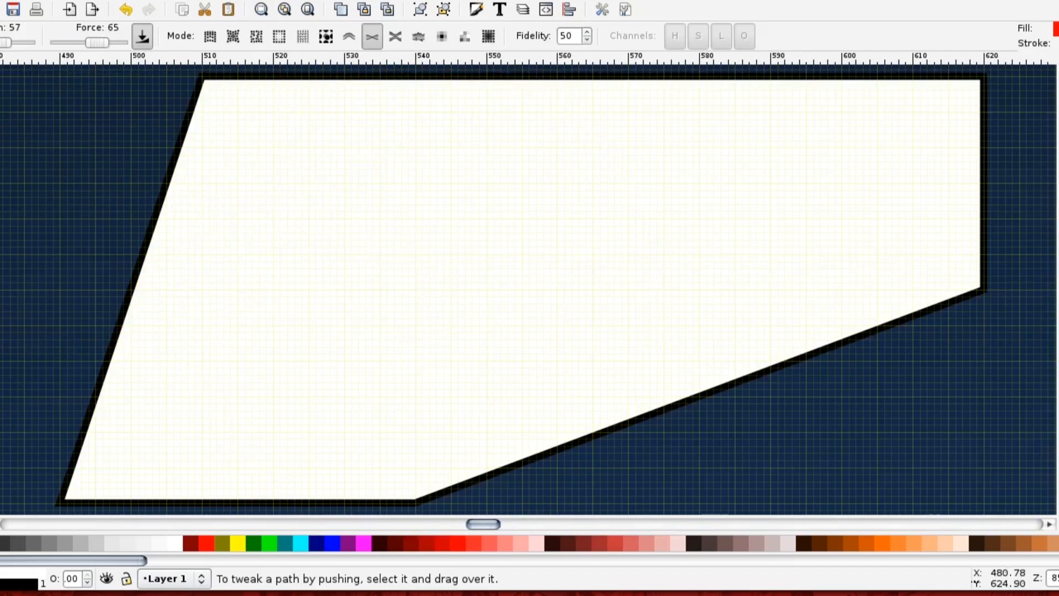
pyautogui.press('n')
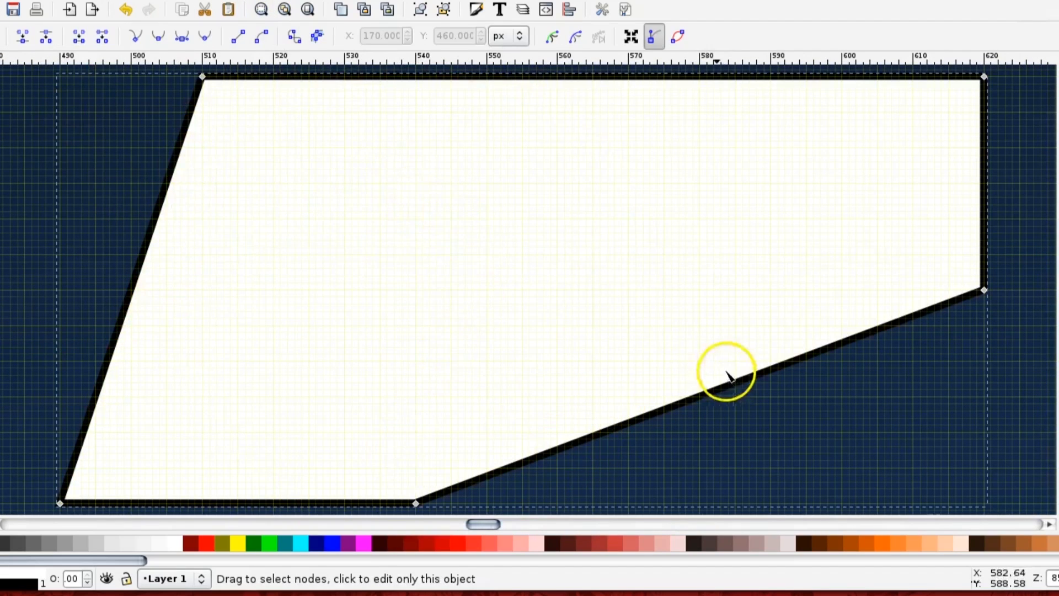
pyautogui.doubleClick(691, 399)
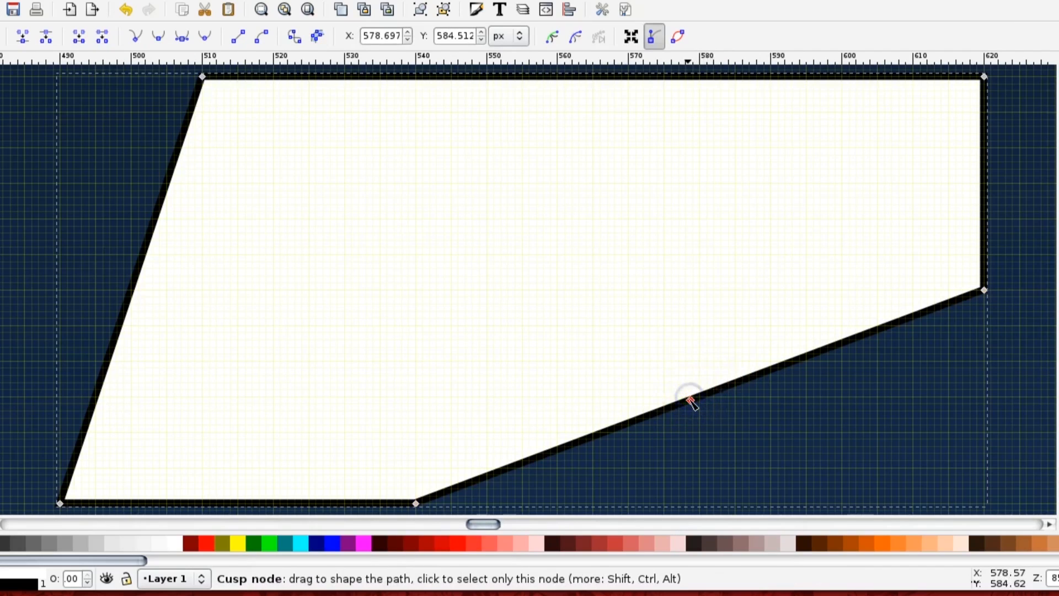
pyautogui.moveTo(690, 400); pyautogui.dragTo(629, 326)
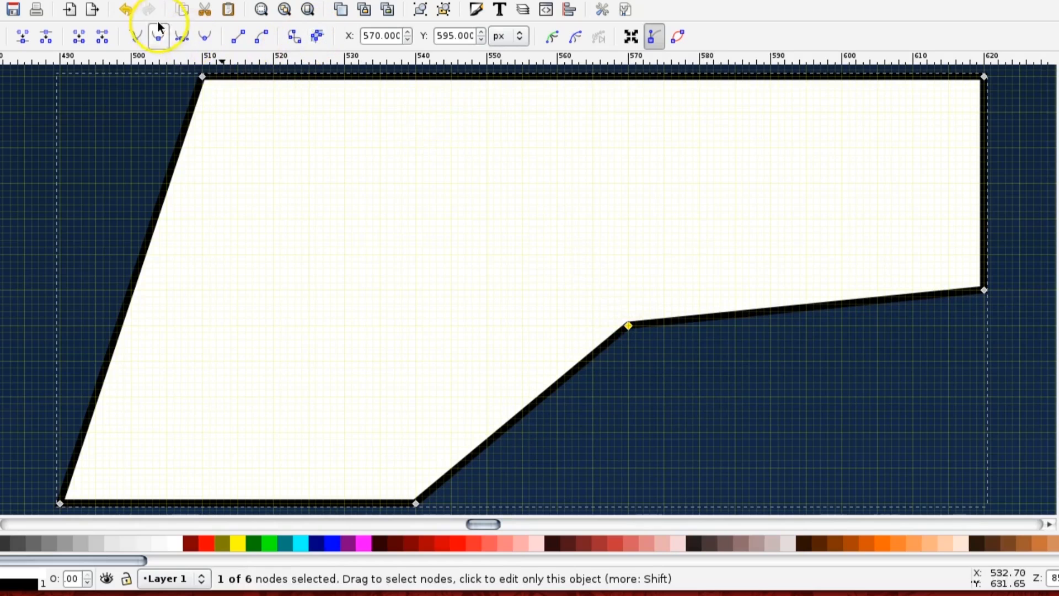
pyautogui.click(182, 36)
# - Add a node midway on the polygon's short vertical edge, move it out to X 625, Y 615, and make it symmetric
pyautogui.press('-')
pyautogui.press('-')
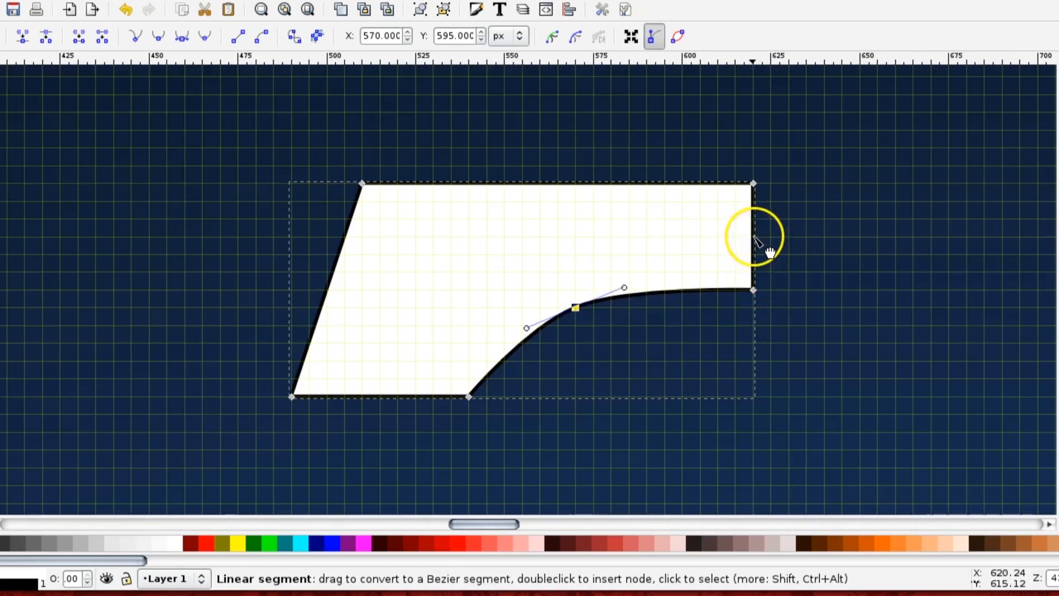
pyautogui.doubleClick(754, 237)
pyautogui.moveTo(753, 238); pyautogui.dragTo(771, 238)
pyautogui.click(781, 246)
pyautogui.click(182, 36)
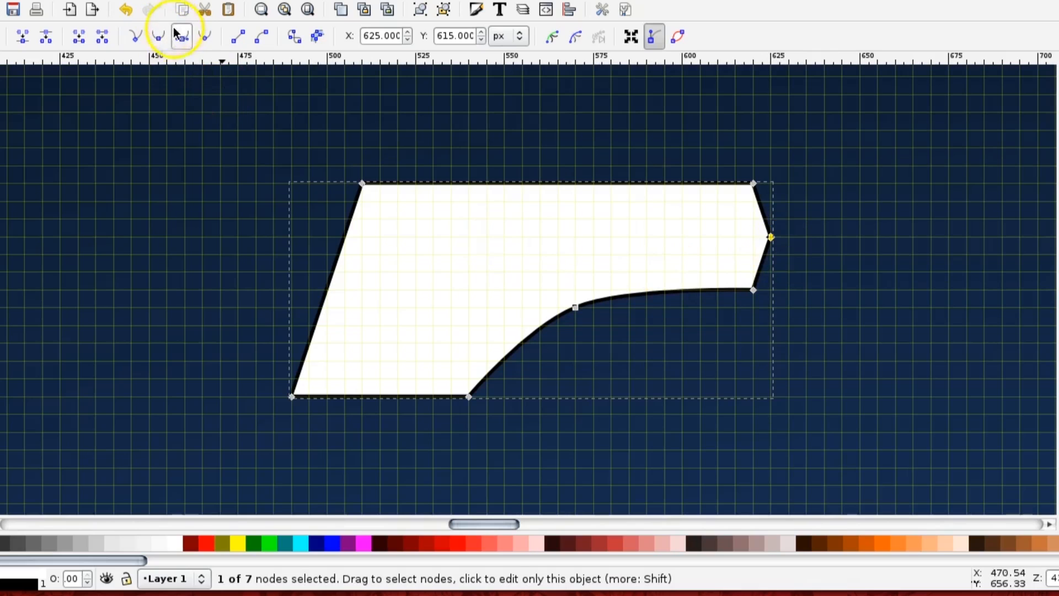
# - Pull both corner nodes beside the tip inward, the upper one to X 605, Y 630, making it symmetric with handles along the top edge
pyautogui.moveTo(771, 255); pyautogui.dragTo(721, 284)
pyautogui.moveTo(756, 183); pyautogui.dragTo(697, 183)
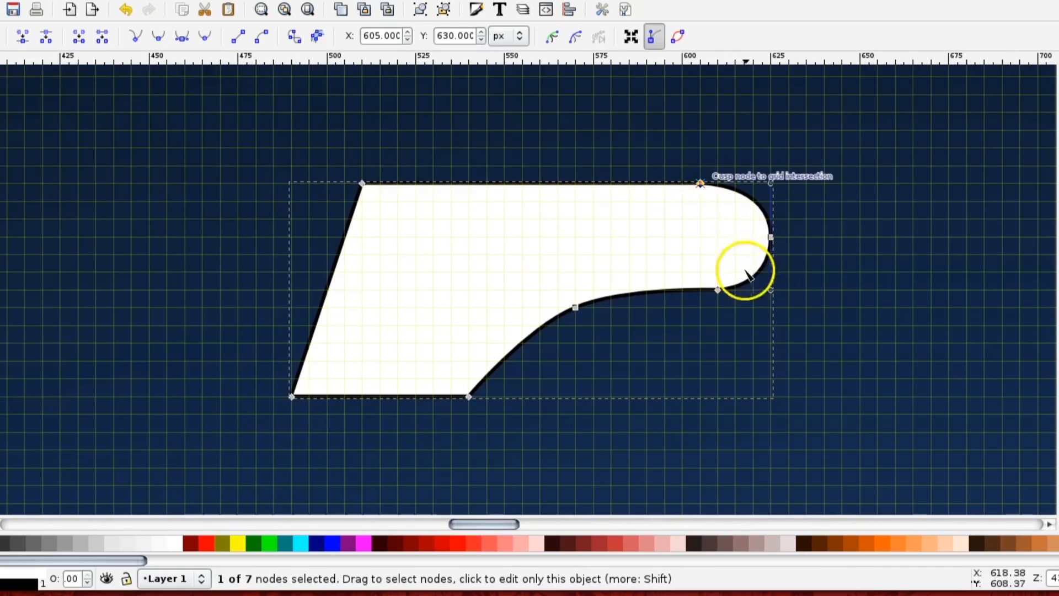
pyautogui.click(183, 36)
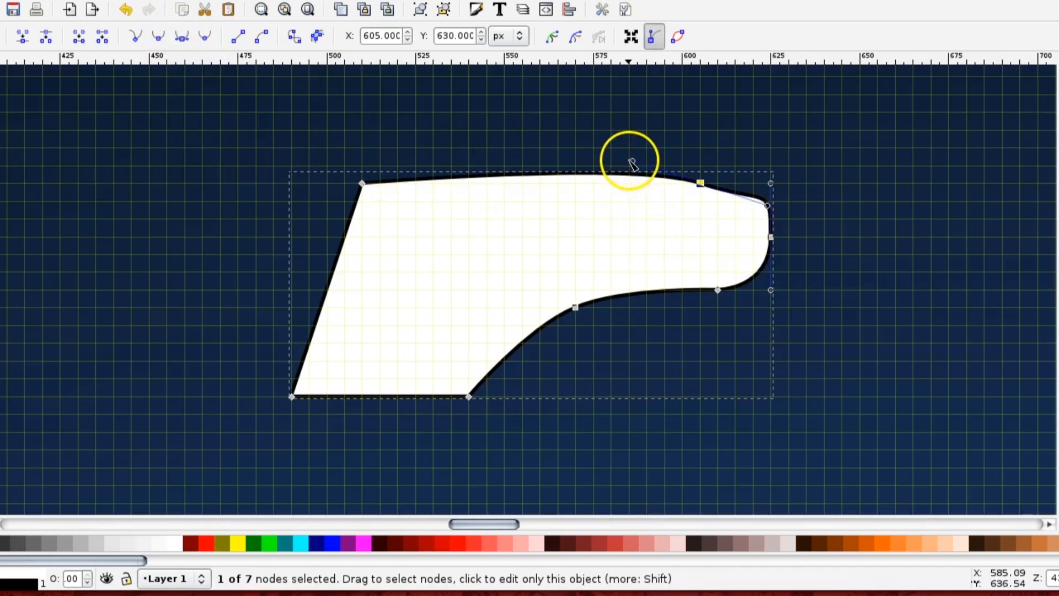
pyautogui.moveTo(631, 160); pyautogui.dragTo(600, 183)
pyautogui.moveTo(806, 185); pyautogui.dragTo(748, 189)
# - Move the node below the tip to X 605, Y 605, make it symmetric, and shorten the tip's handles to round the beak
pyautogui.moveTo(717, 289); pyautogui.dragTo(771, 257)
pyautogui.moveTo(773, 216); pyautogui.dragTo(779, 177)
pyautogui.moveTo(717, 272); pyautogui.dragTo(652, 278)
pyautogui.click(192, 42)
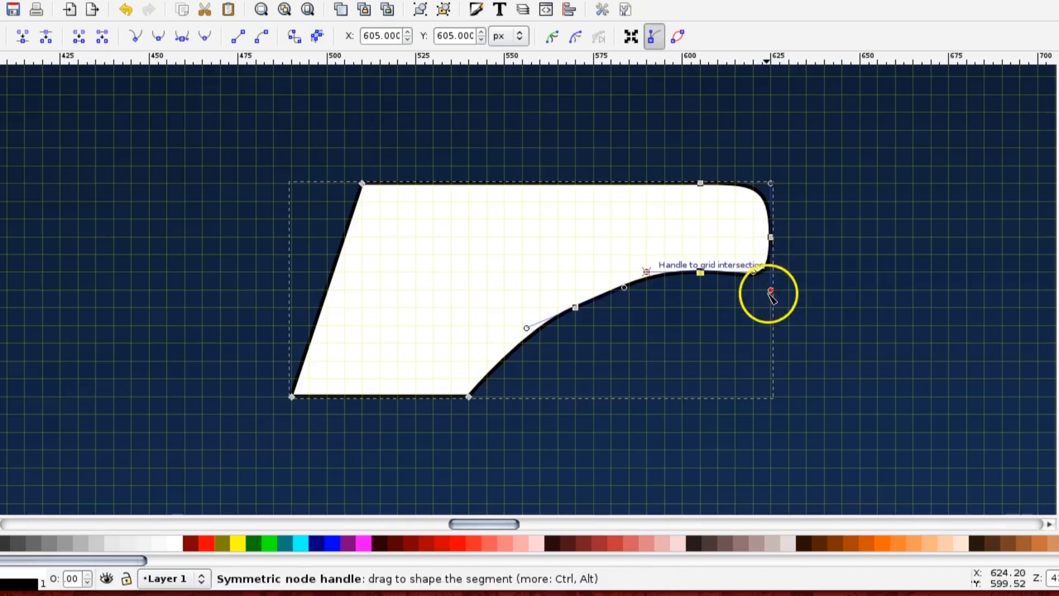
pyautogui.moveTo(771, 288); pyautogui.dragTo(771, 279)
pyautogui.moveTo(773, 204); pyautogui.dragTo(775, 221)
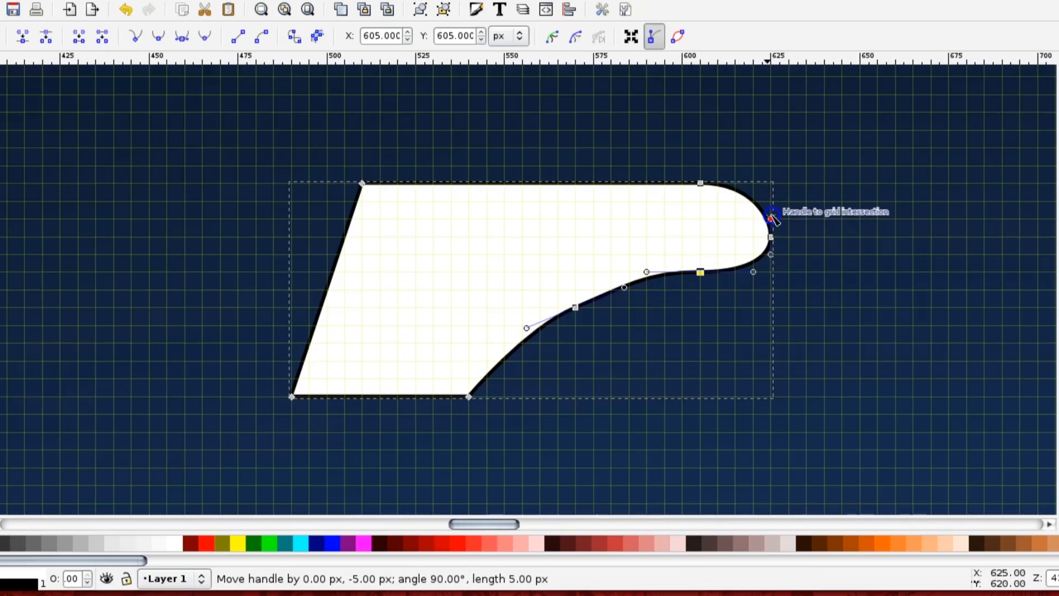
# - Shift the top edge's curve node to X 600, Y 630 and the underside's curve node to X 565, Y 595
pyautogui.click(704, 206)
pyautogui.moveTo(700, 184); pyautogui.dragTo(665, 183)
pyautogui.moveTo(577, 307)
pyautogui.mouseDown()
pyautogui.moveTo(568, 298)
pyautogui.moveTo(562, 307)
pyautogui.mouseUp()
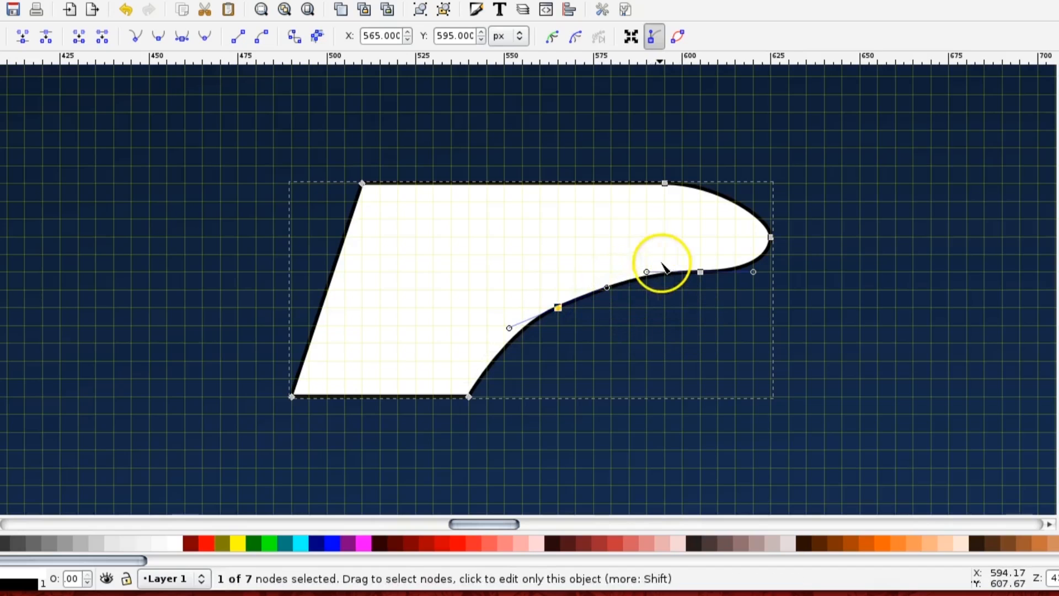
pyautogui.moveTo(647, 272); pyautogui.dragTo(643, 278)
pyautogui.moveTo(666, 184); pyautogui.dragTo(683, 183)
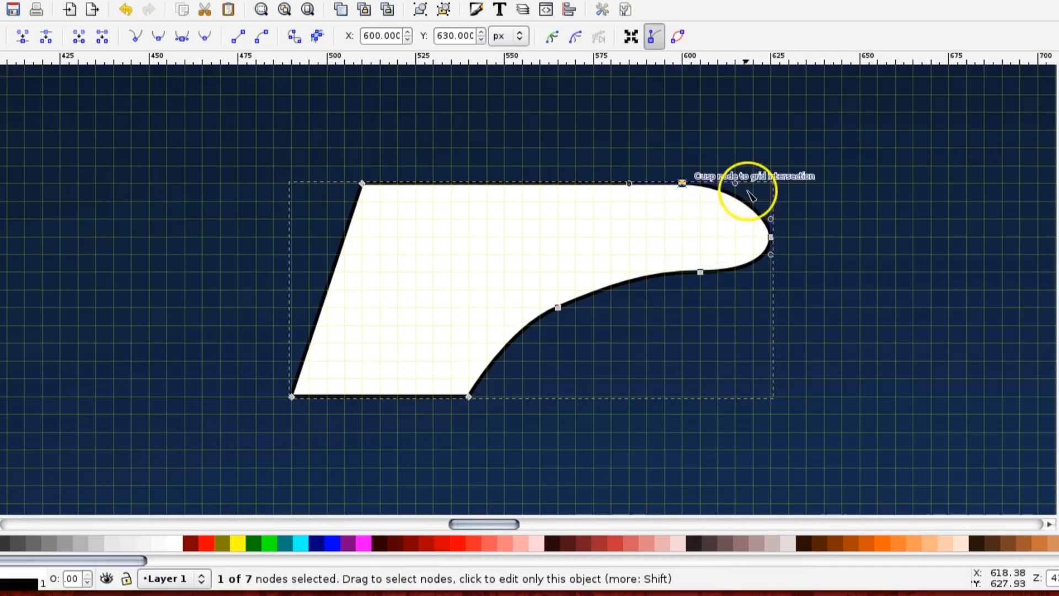
# - Raise the beak's tip node, tilt the handles of the node below it, and lower the underside's curve node to smooth the neck
pyautogui.moveTo(771, 218); pyautogui.dragTo(769, 206)
pyautogui.moveTo(773, 271); pyautogui.dragTo(772, 227)
pyautogui.moveTo(754, 272); pyautogui.dragTo(752, 255)
pyautogui.click(558, 308)
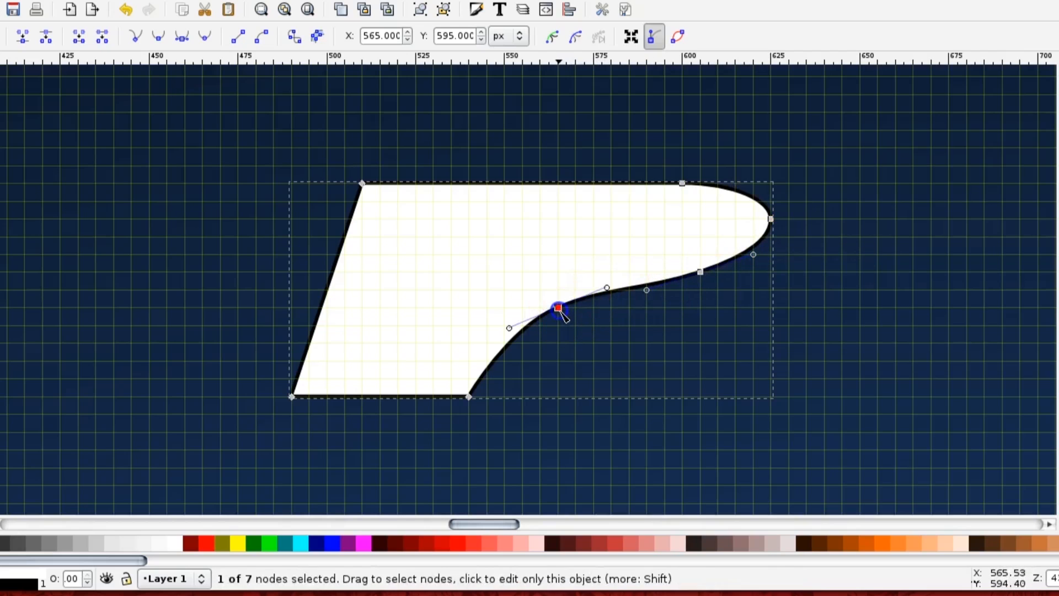
pyautogui.moveTo(560, 310); pyautogui.dragTo(562, 328)
# - Remove the head shape's stroke and scale it down proportionally to 30 px wide and about 13 px high
pyautogui.press('s')
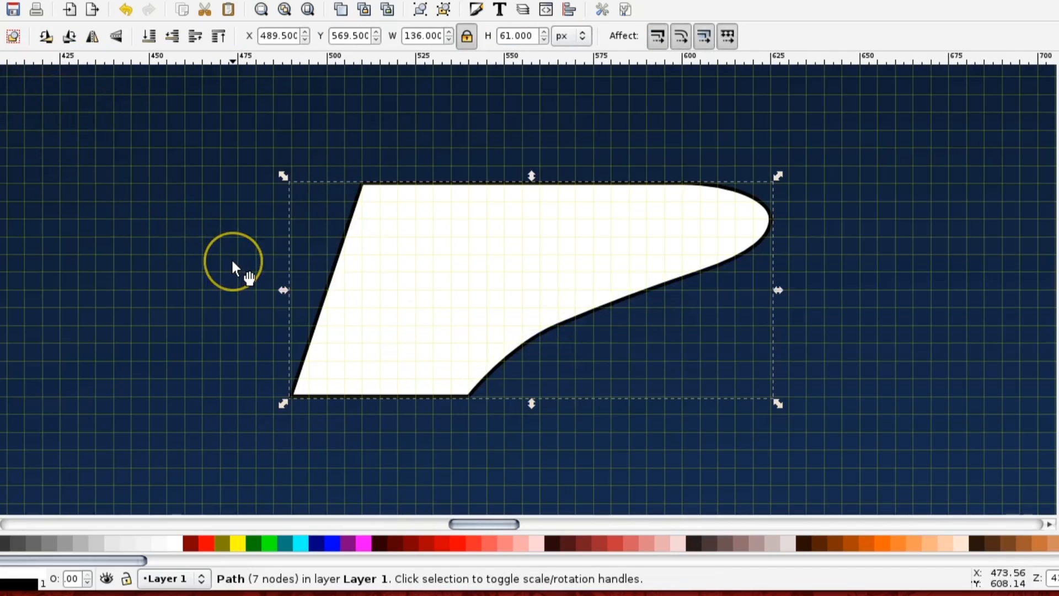
pyautogui.press('-')
pyautogui.press('-')
pyautogui.press('-')
pyautogui.press('-')
pyautogui.press('-')
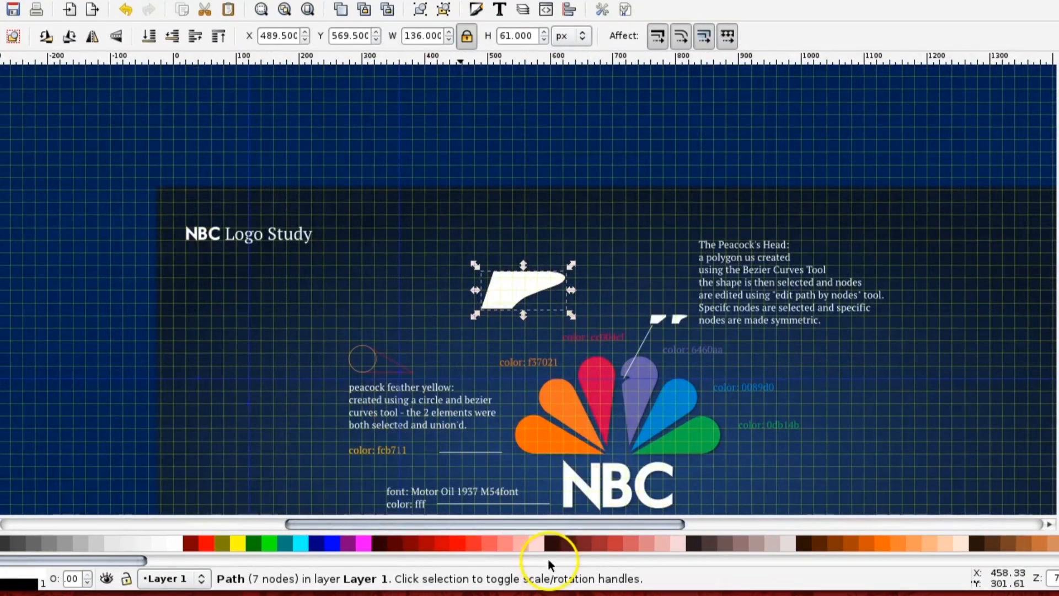
pyautogui.click(536, 438)
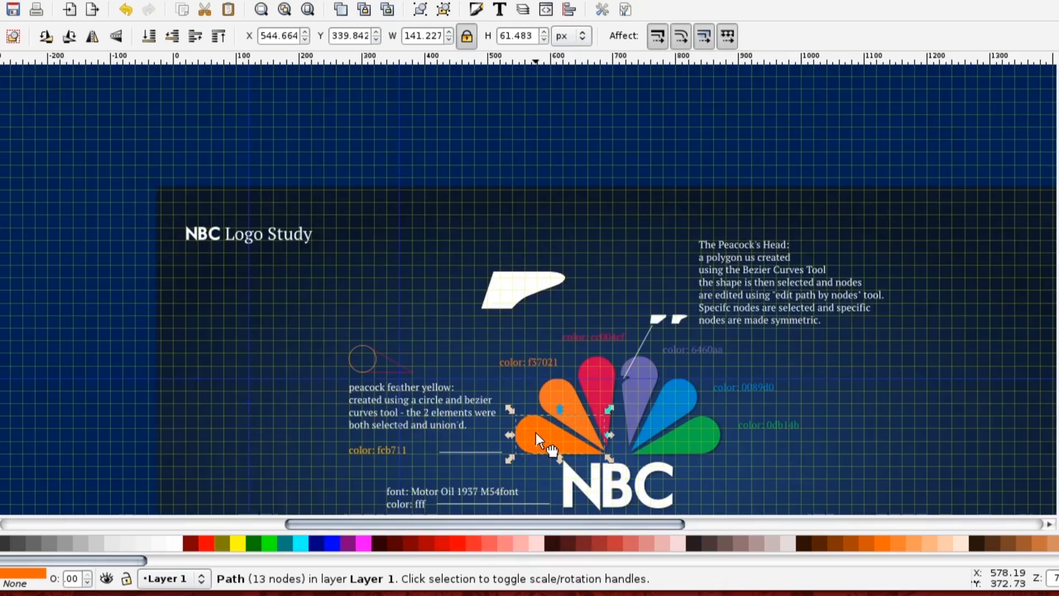
pyautogui.click(508, 283)
pyautogui.rightClick(39, 586)
pyautogui.click(44, 579)
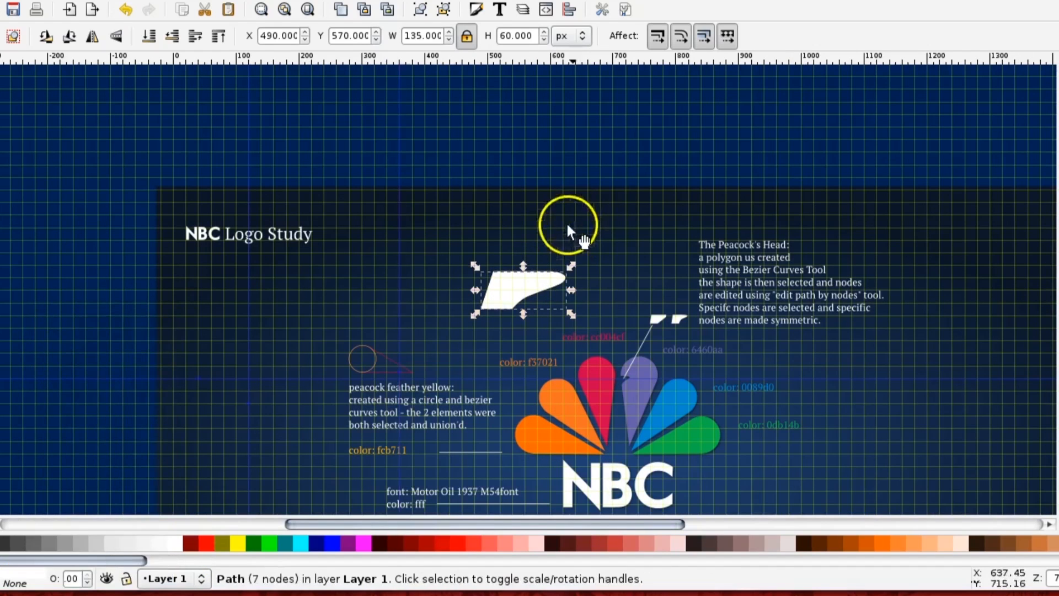
pyautogui.moveTo(571, 266); pyautogui.dragTo(508, 293)
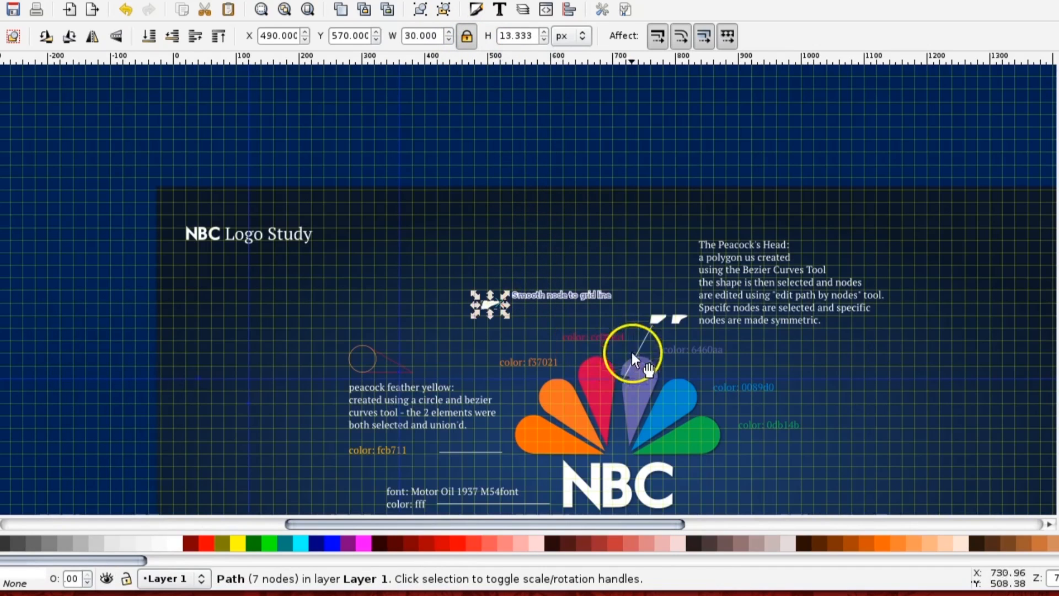
# - Rotate the feather covering the logo's yellow feather until its tip points down, and move it onto the small head shape
pyautogui.click(544, 438)
pyautogui.click(558, 429)
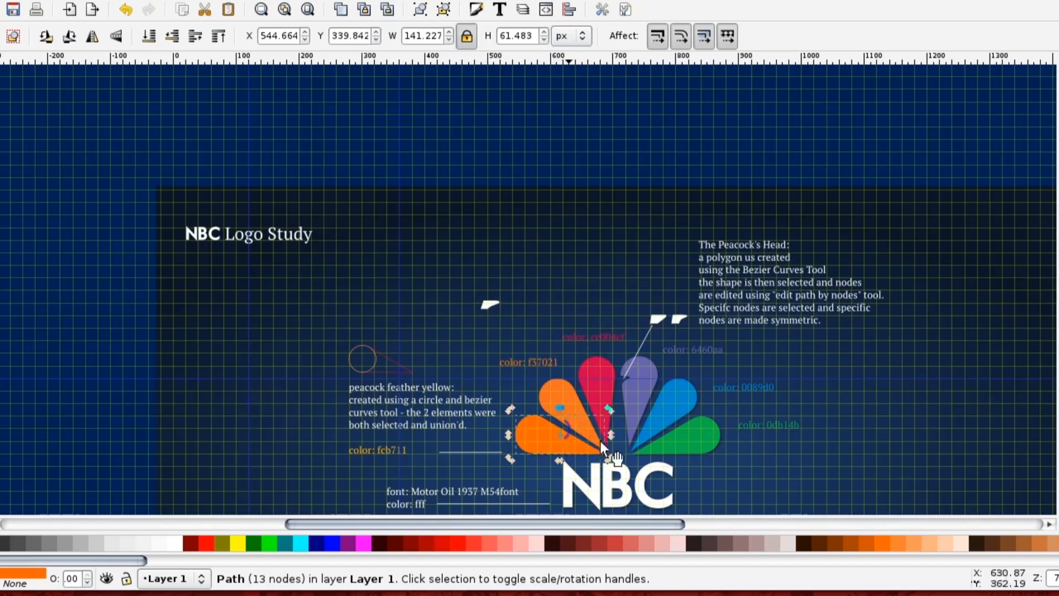
pyautogui.moveTo(607, 408); pyautogui.dragTo(604, 471)
pyautogui.moveTo(553, 413); pyautogui.dragTo(495, 313)
# - Place the head shape across the upright feather's side edge and cut it out of the feather with Difference
pyautogui.moveTo(438, 165); pyautogui.dragTo(525, 378)
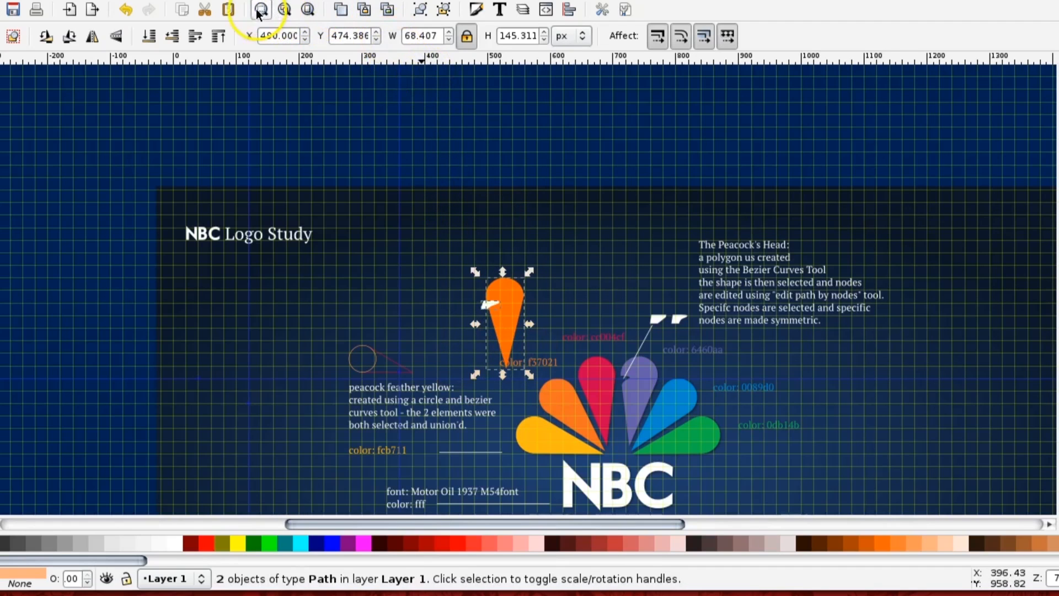
pyautogui.click(261, 9)
pyautogui.click(685, 115)
pyautogui.moveTo(448, 202); pyautogui.dragTo(455, 224)
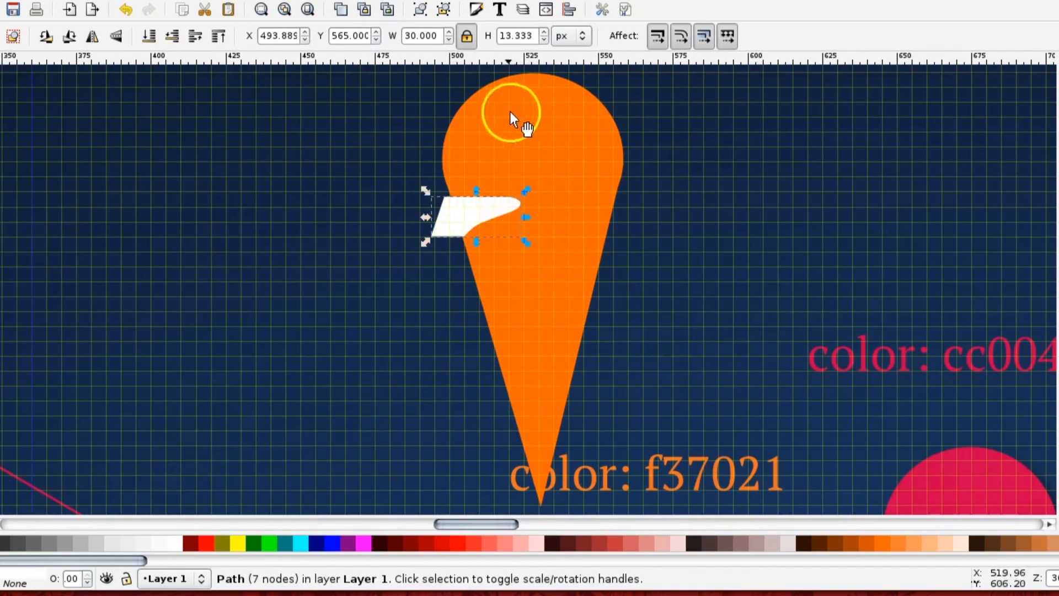
pyautogui.keyDown('shift'); pyautogui.click(526, 120); pyautogui.keyUp('shift')
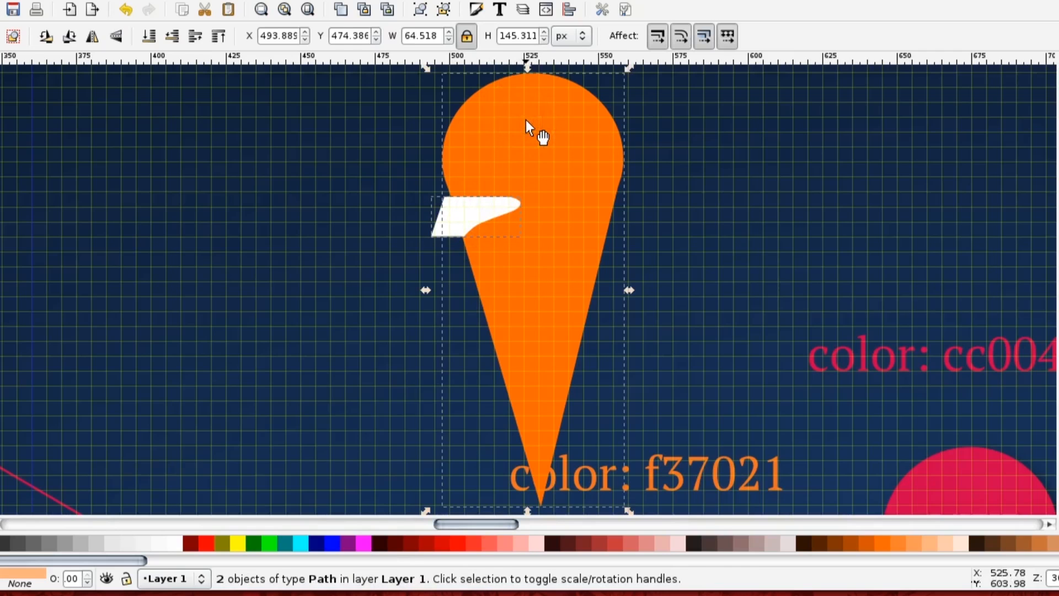
pyautogui.click(145, 2)
pyautogui.click(189, 94)
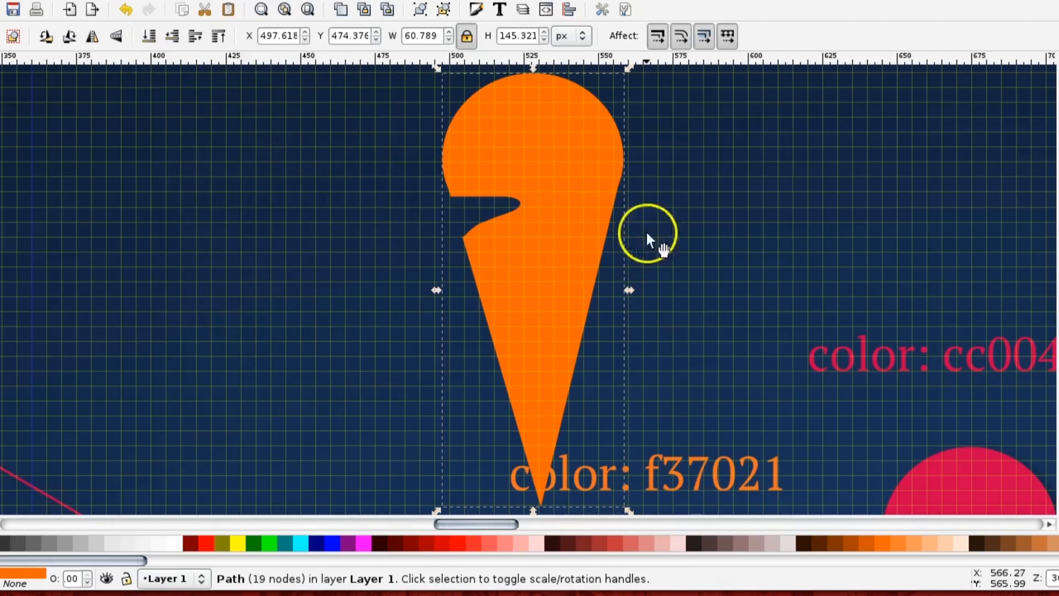
# - Move the notched feather onto the logo's purple feather and align it with that feather
pyautogui.scroll(-3, 636, 173)
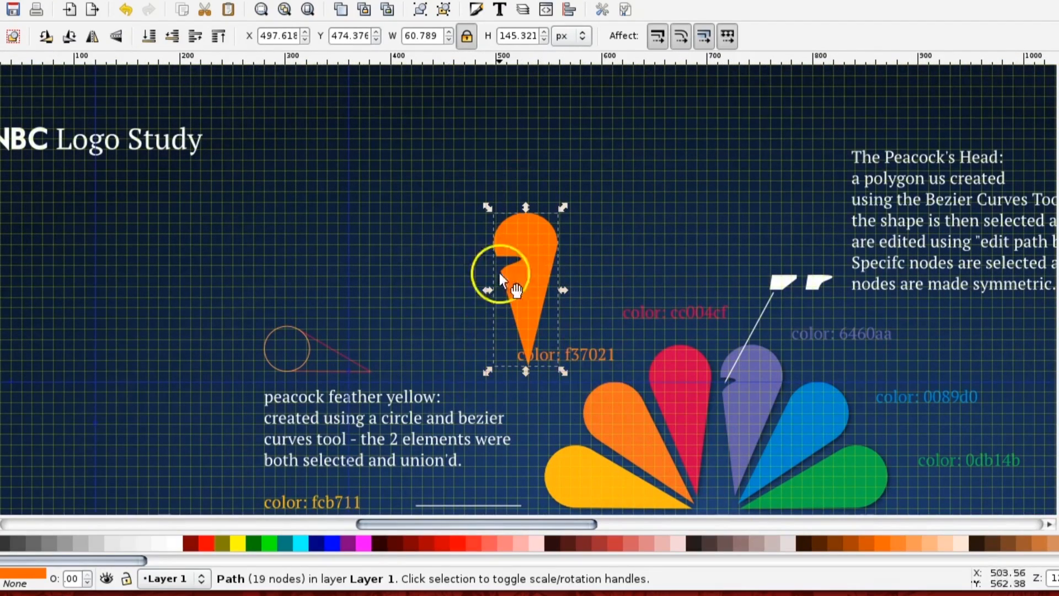
pyautogui.moveTo(525, 298); pyautogui.dragTo(761, 361)
pyautogui.click(757, 358)
pyautogui.press('-')
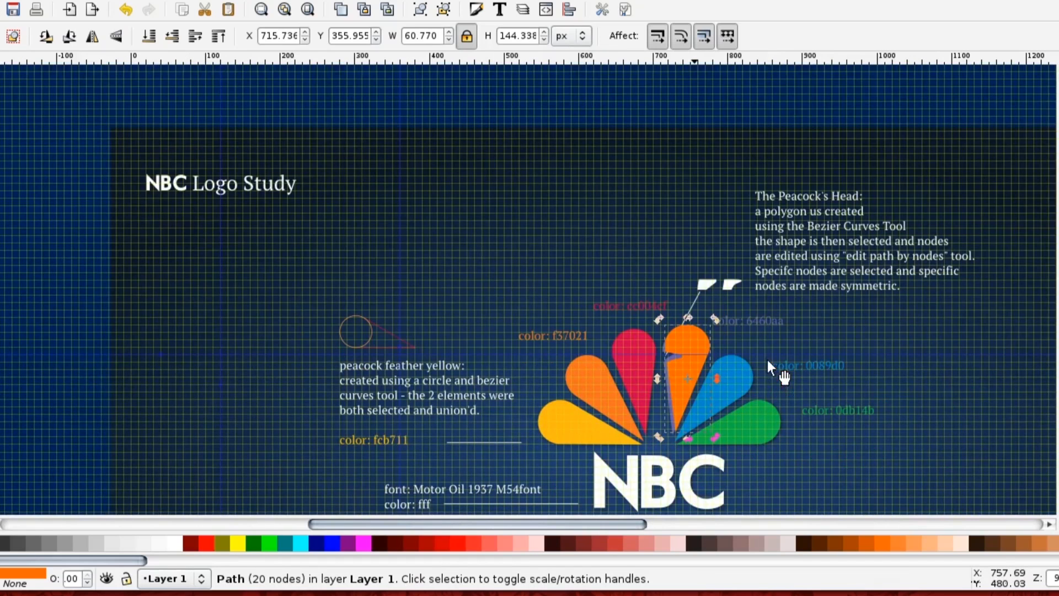
# - Delete the notched orange feather covering the logo's purple feather
pyautogui.click(629, 97)
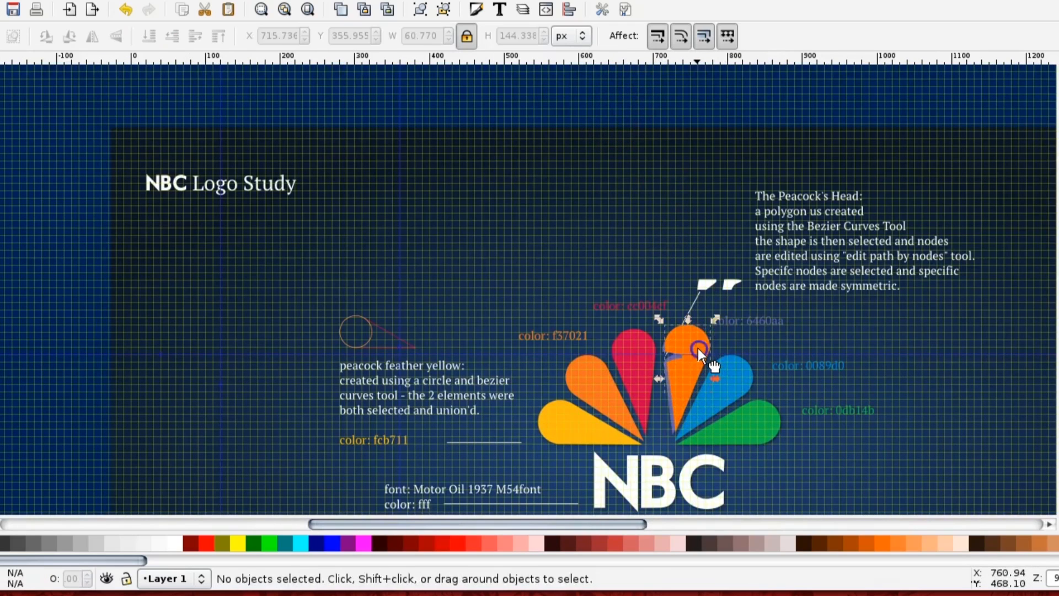
pyautogui.click(697, 349)
pyautogui.press('-')
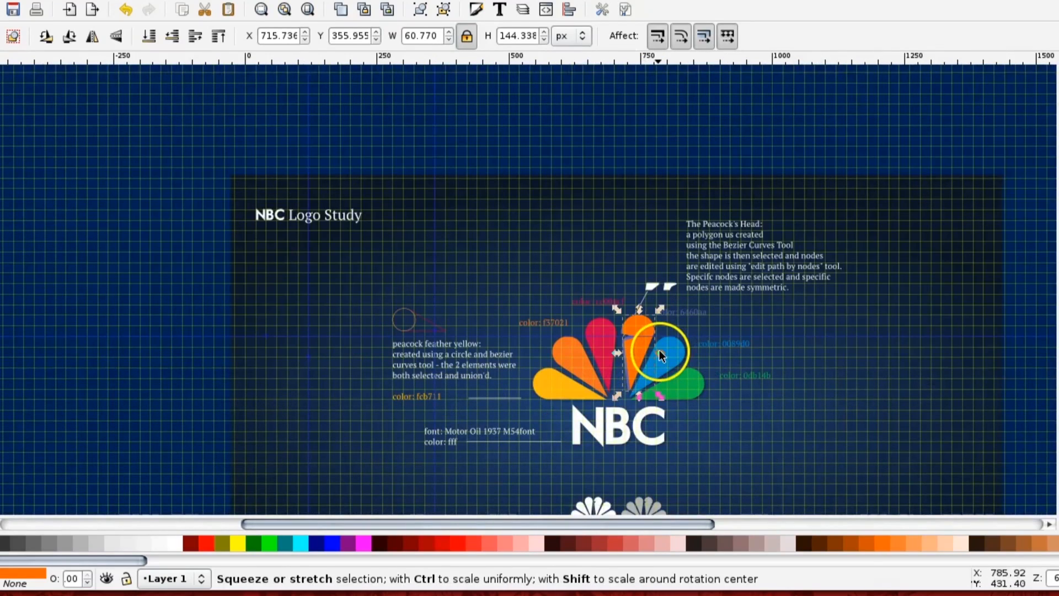
pyautogui.press('Delete')
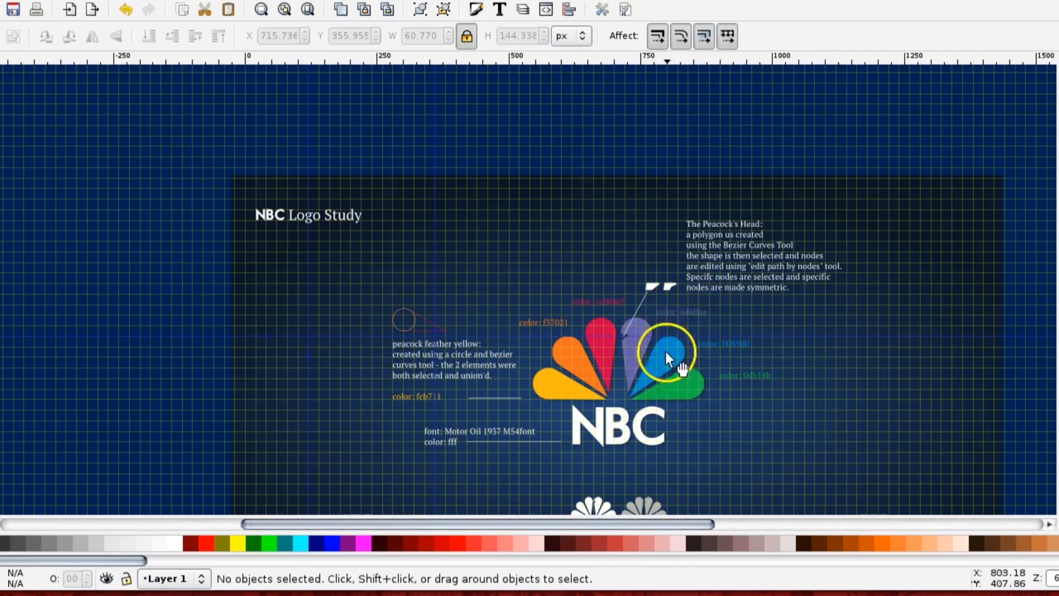
# - Hide the page grid covering the logo study
pyautogui.scroll(-5, 667, 330)
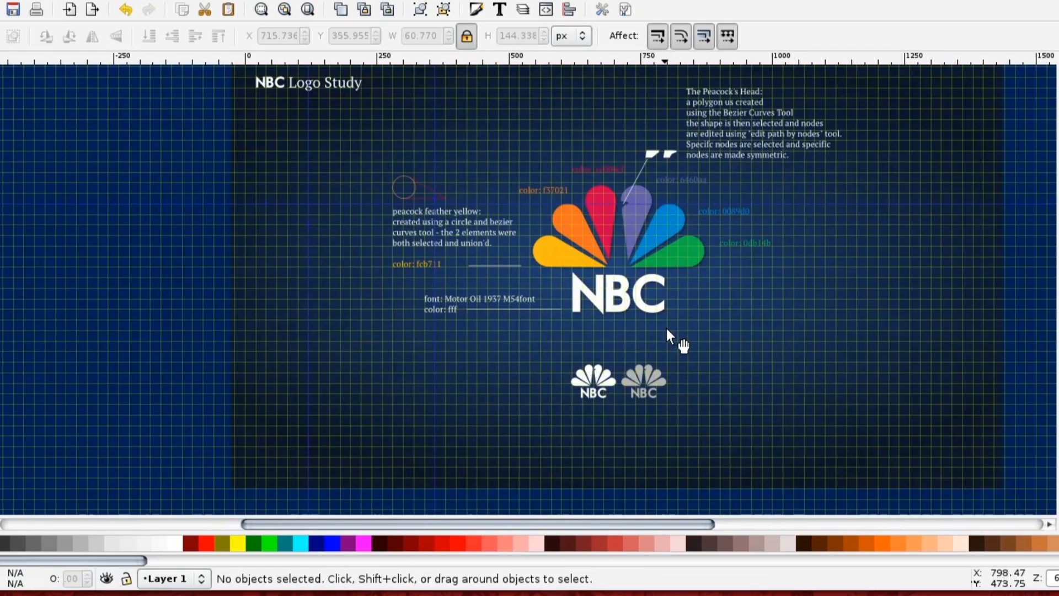
pyautogui.click(19, 1)
pyautogui.click(49, 55)
# - Add a new text object reading "NBC" in the empty area beside the page's left edge
pyautogui.click(619, 296)
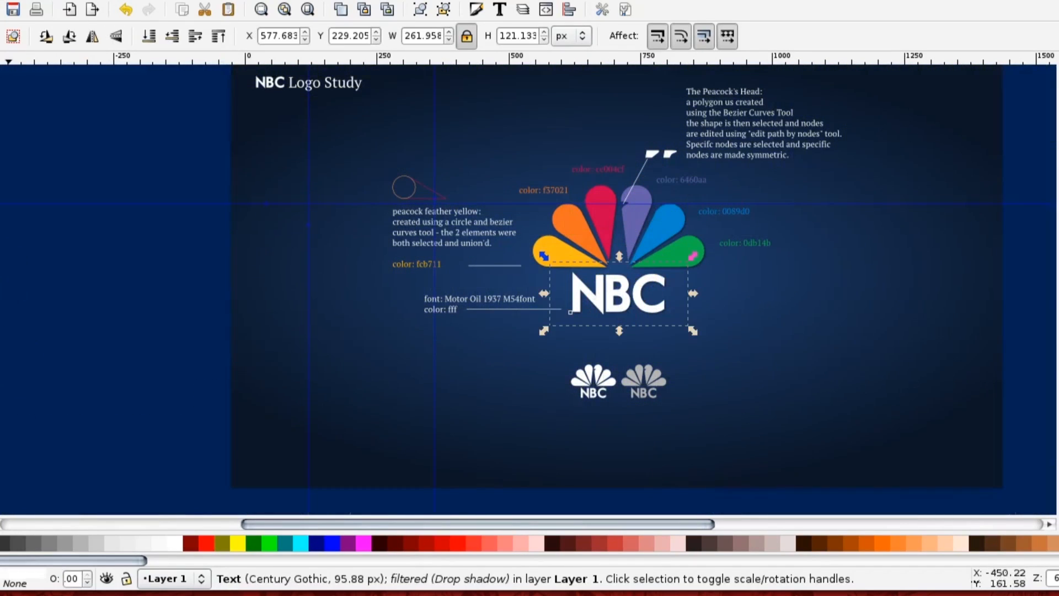
pyautogui.press('t')
pyautogui.click(101, 332)
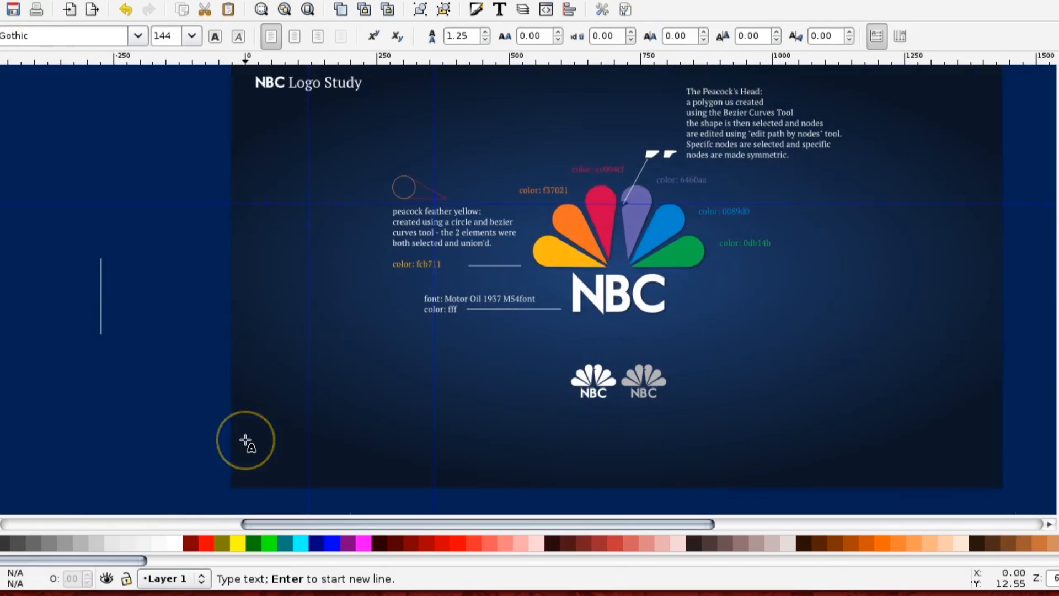
pyautogui.write('NBC')
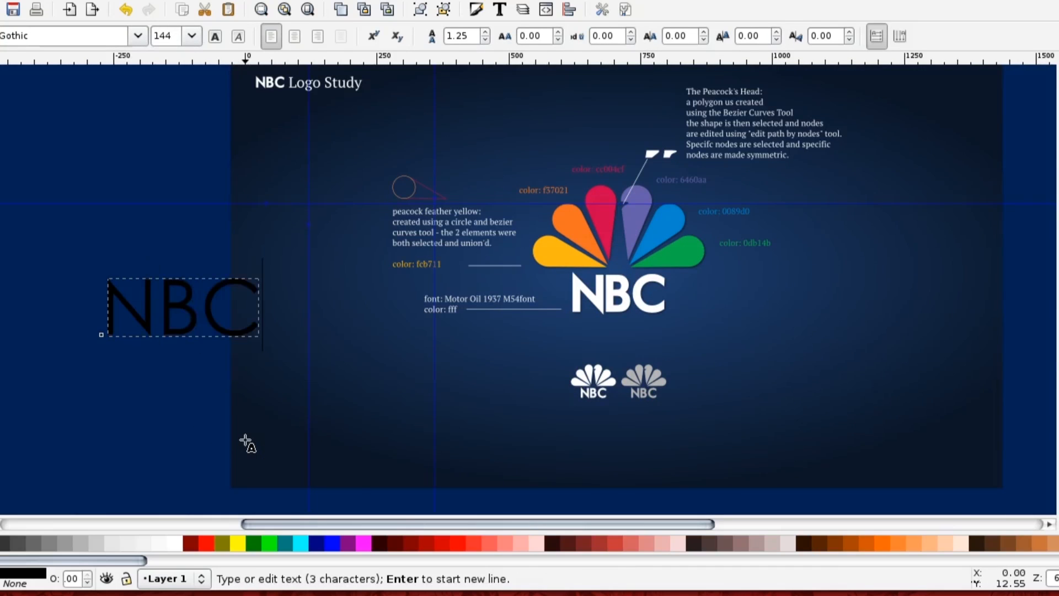
# - Set the font of the whole new NBC text to Motor Oil 1937 M54
pyautogui.moveTo(261, 311); pyautogui.dragTo(71, 303)
pyautogui.tripleClick(36, 34)
pyautogui.write('mo')
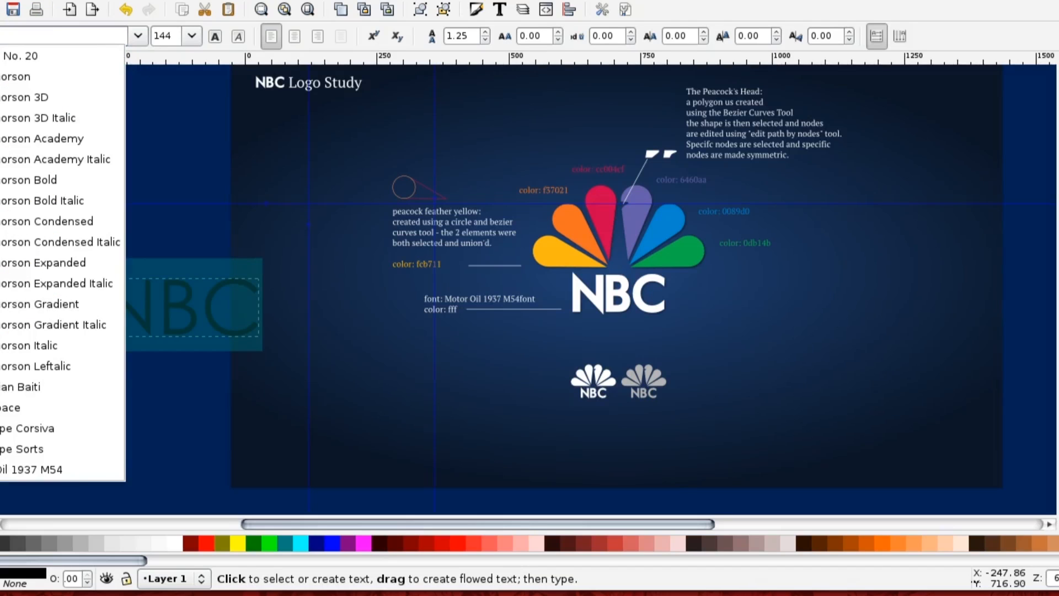
pyautogui.write('t')
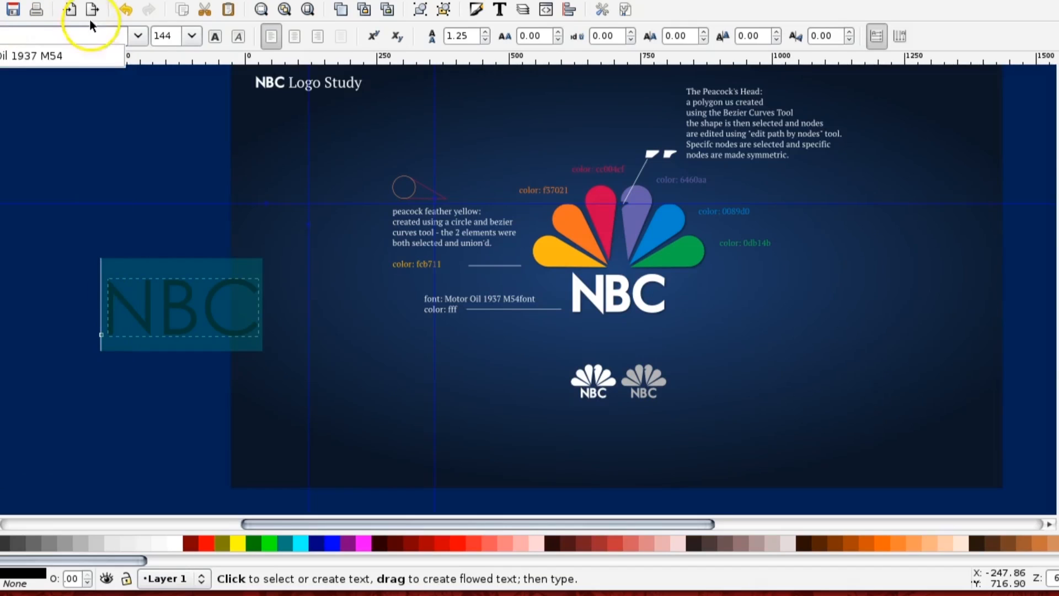
pyautogui.click(62, 61)
# - Tighten the letter spacing of the new NBC text to -7.15
pyautogui.click(187, 303)
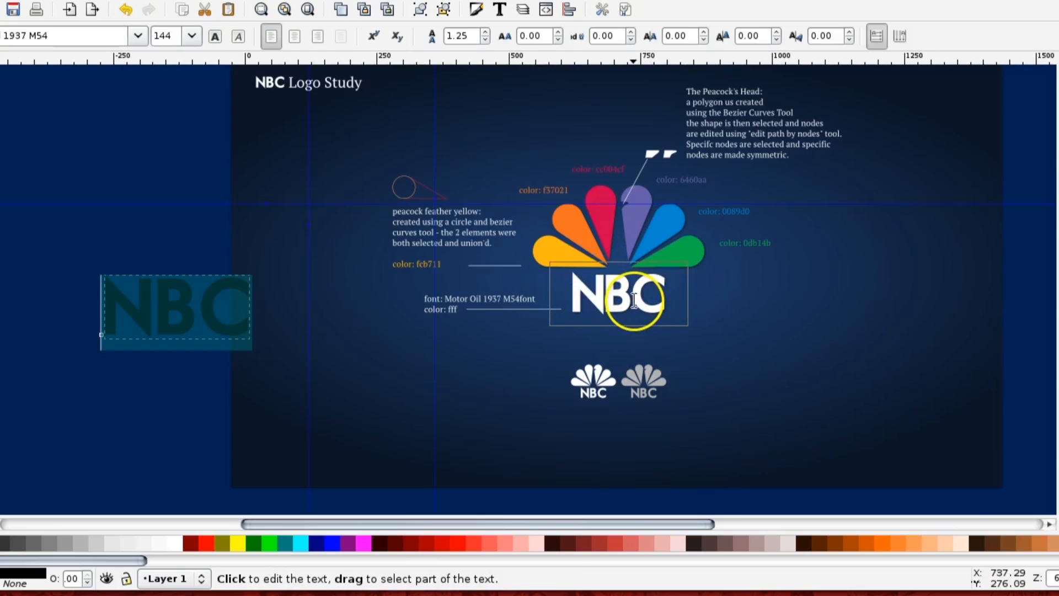
pyautogui.click(558, 40)
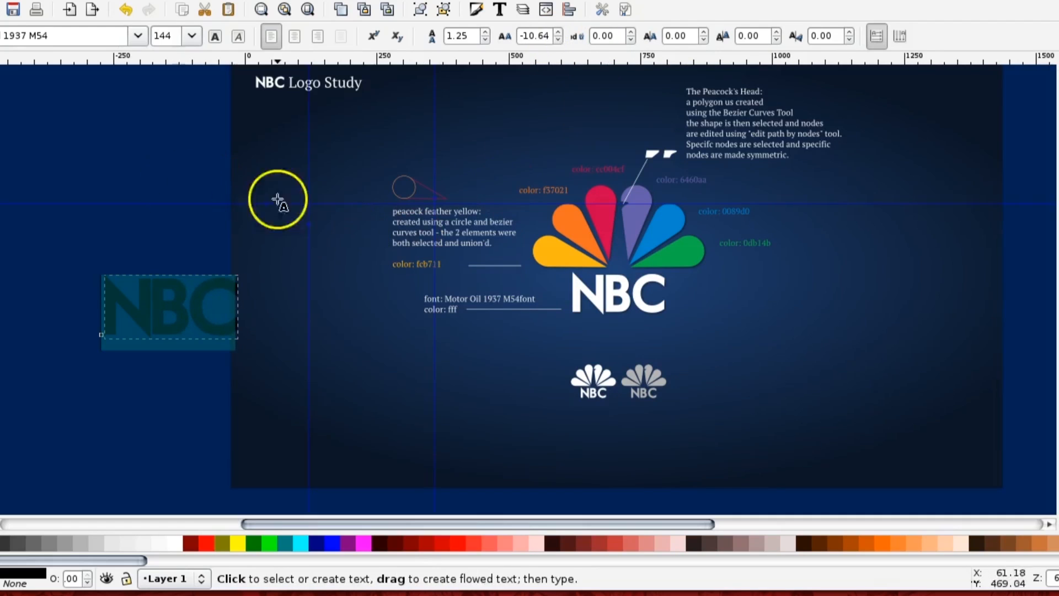
pyautogui.click(560, 33)
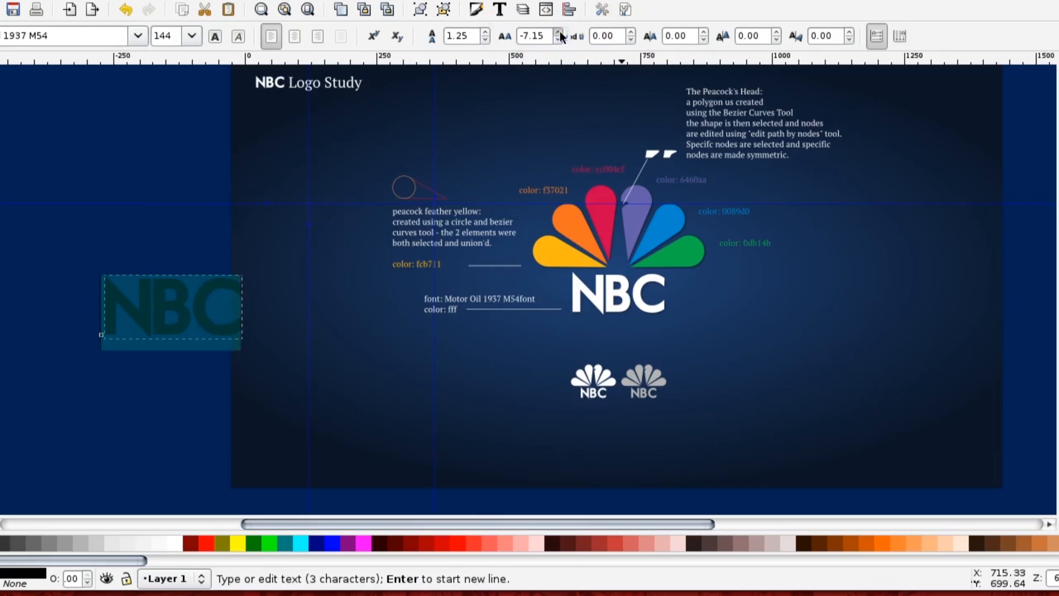
# - Fill the new NBC text with white and move it onto the page, right of the small monochrome logos
pyautogui.press('F1')
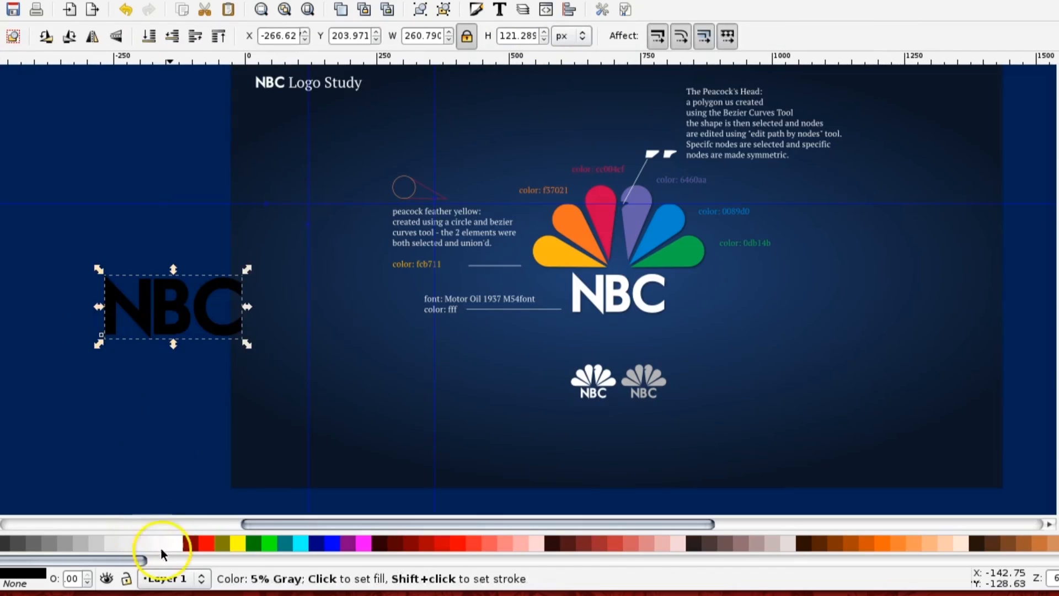
pyautogui.click(182, 539)
pyautogui.moveTo(126, 299); pyautogui.dragTo(787, 357)
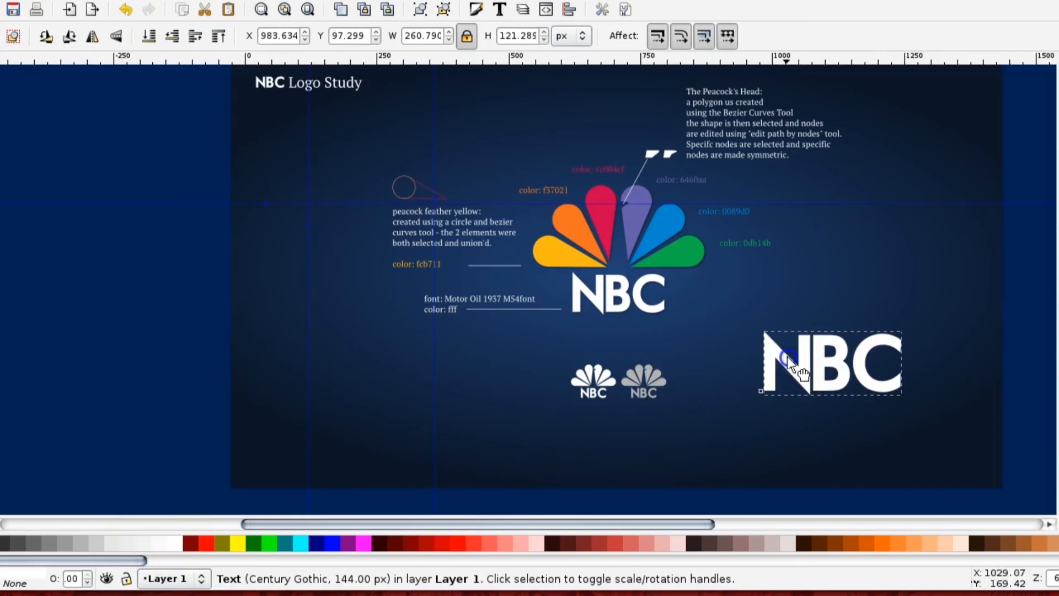
# - Delete the white NBC sample text beside the small monochrome logos
pyautogui.press('Delete')
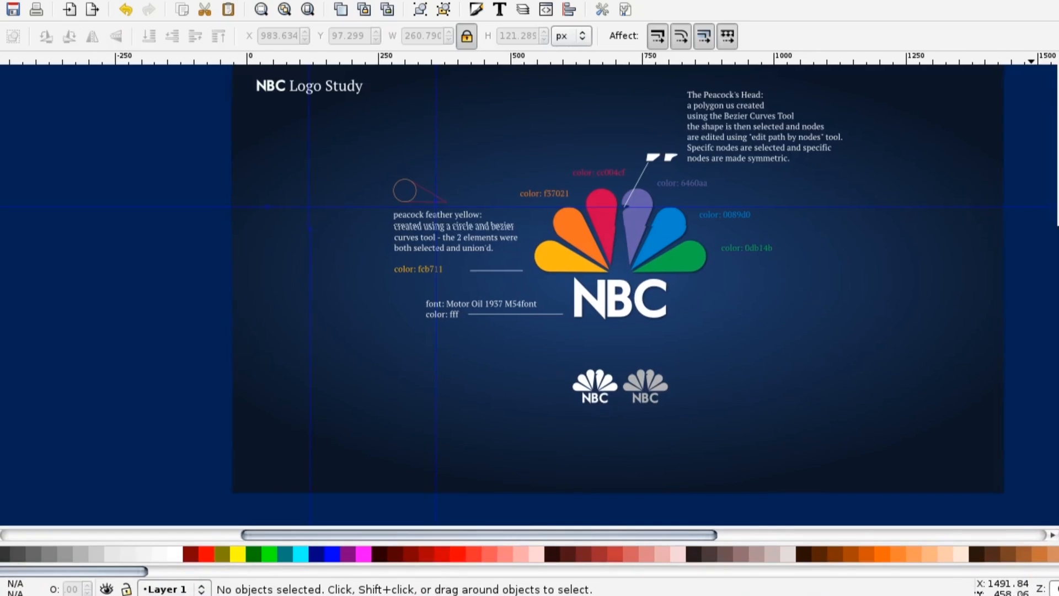
pyautogui.moveTo(1058, 324)
pyautogui.mouseDown()
pyautogui.moveTo(1058, 292)
pyautogui.moveTo(1058, 313)
pyautogui.mouseUp()
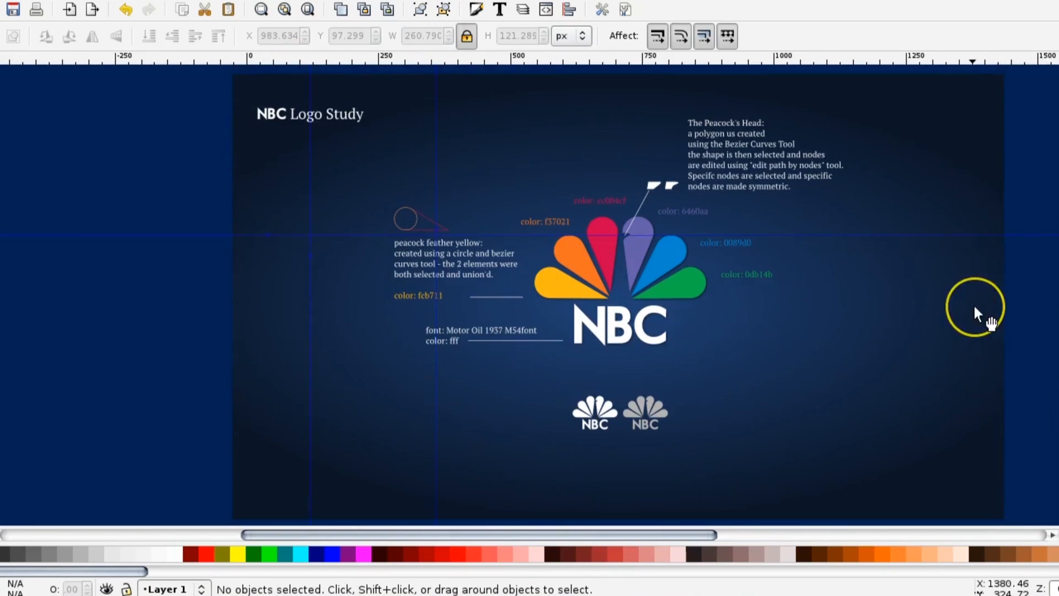